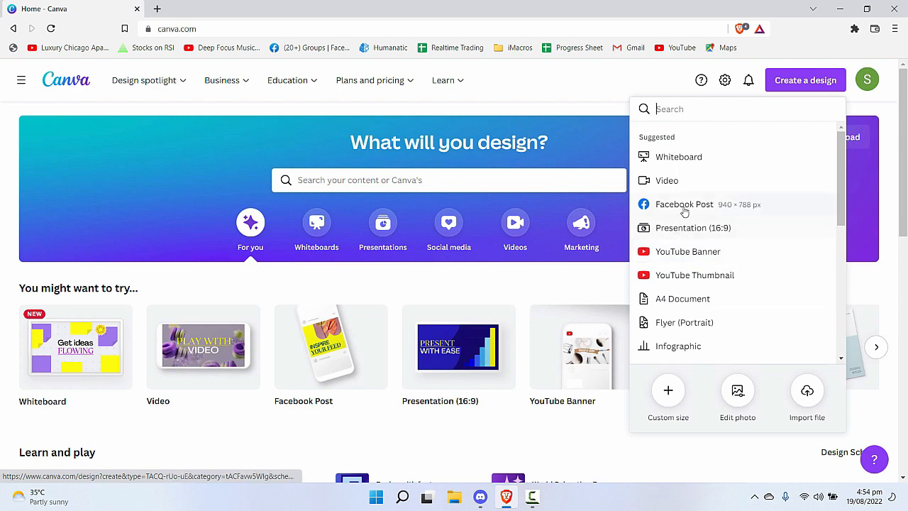
# Step: Create a new blank design in the Facebook Post format, 940 × 788 px
pyautogui.click(683, 205)
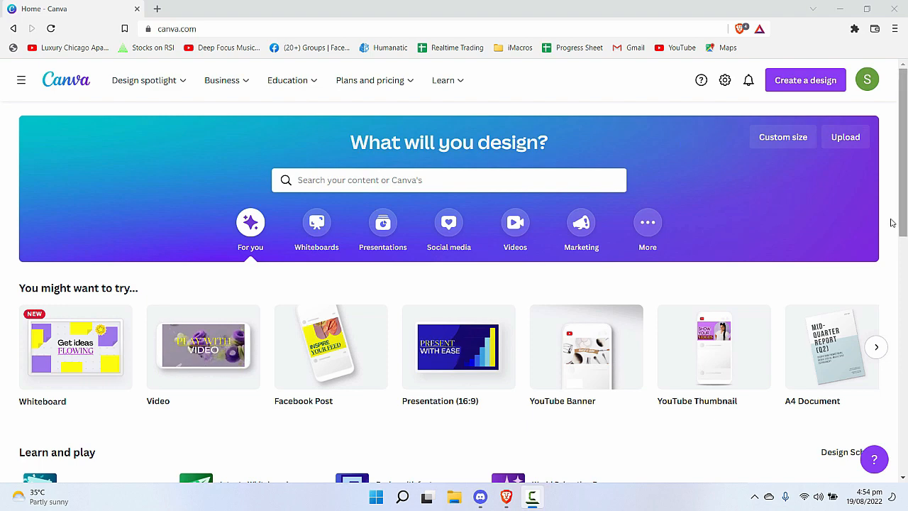
pyautogui.click(808, 82)
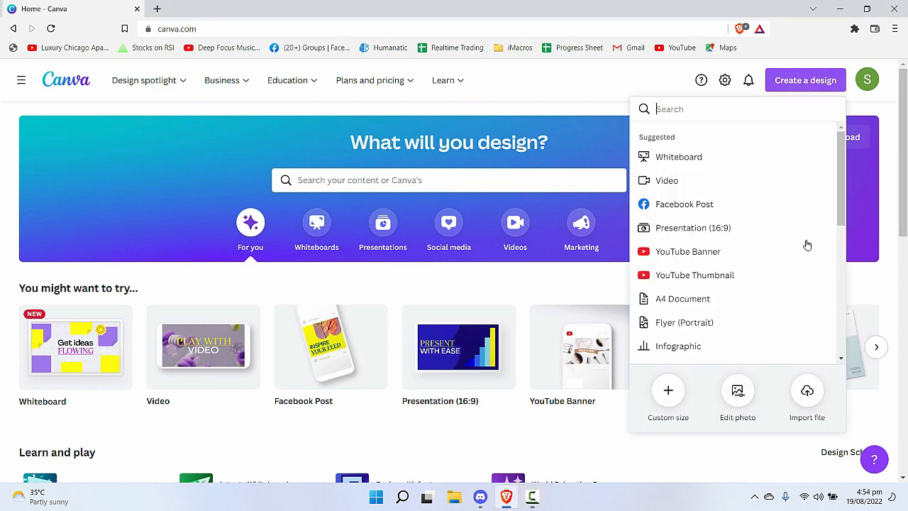
pyautogui.scroll(-3, 792, 274)
pyautogui.scroll(3, 804, 330)
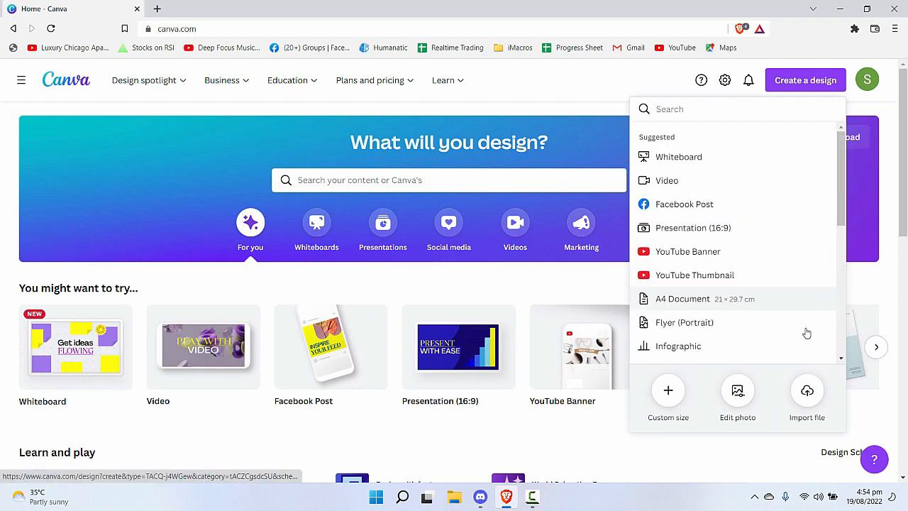
pyautogui.scroll(-3, 749, 318)
pyautogui.scroll(3, 780, 241)
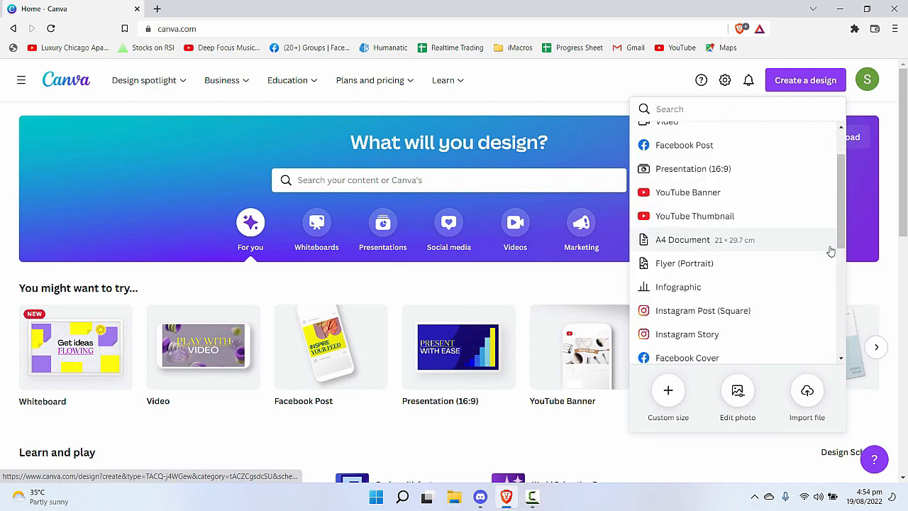
pyautogui.click(685, 206)
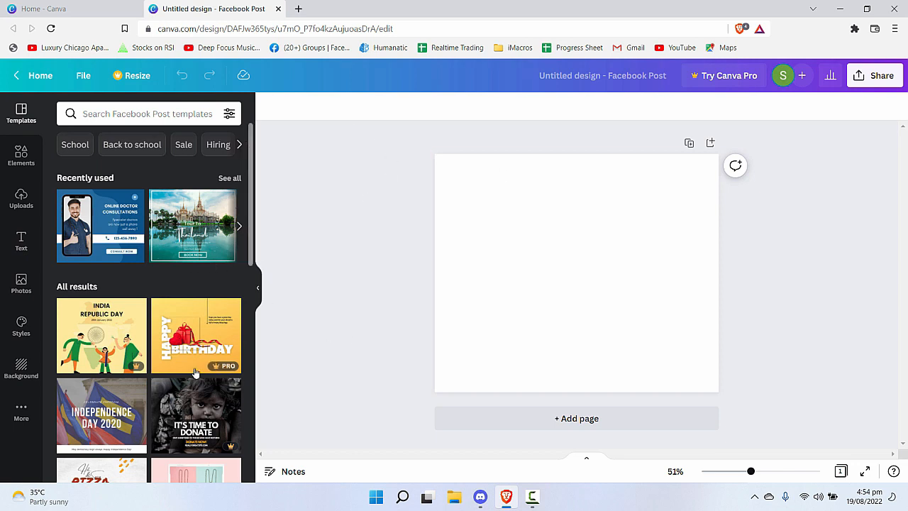
# Step: Open the text library and look through its ready-made font combinations
pyautogui.click(258, 289)
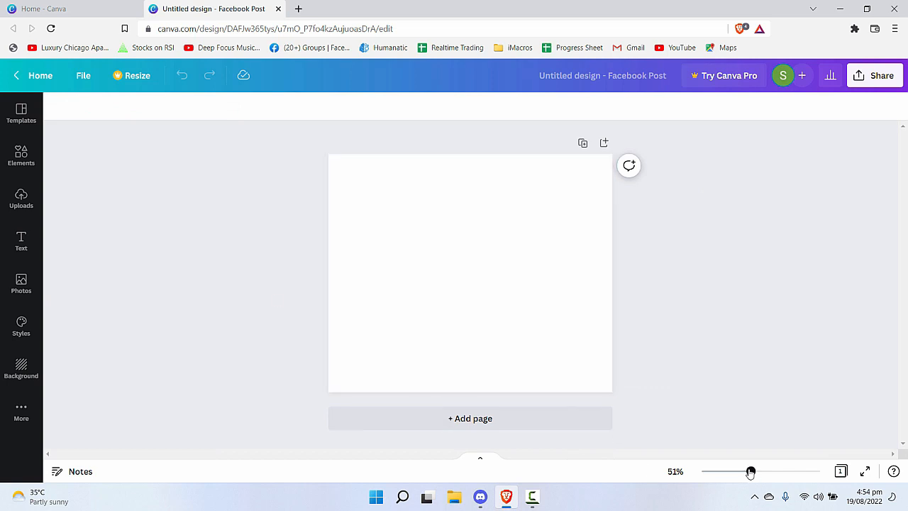
pyautogui.moveTo(751, 471); pyautogui.dragTo(759, 472)
pyautogui.click(21, 239)
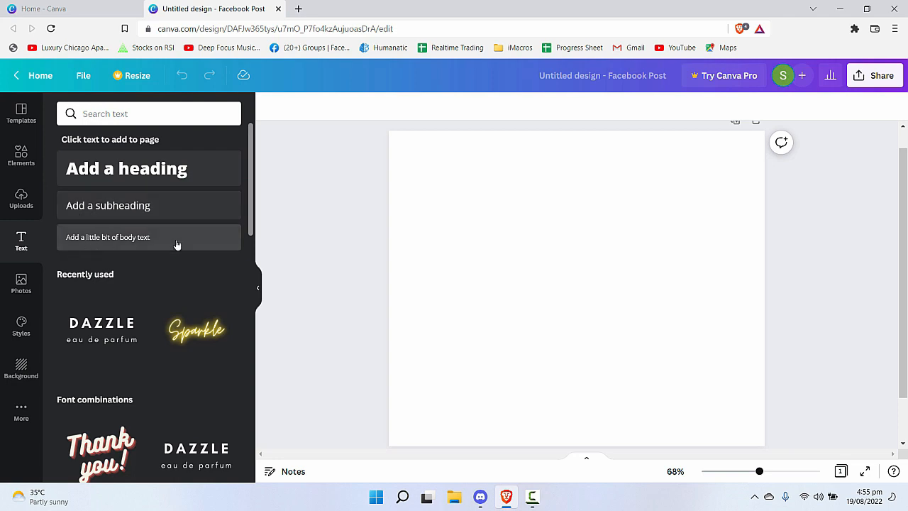
pyautogui.scroll(-5, 230, 297)
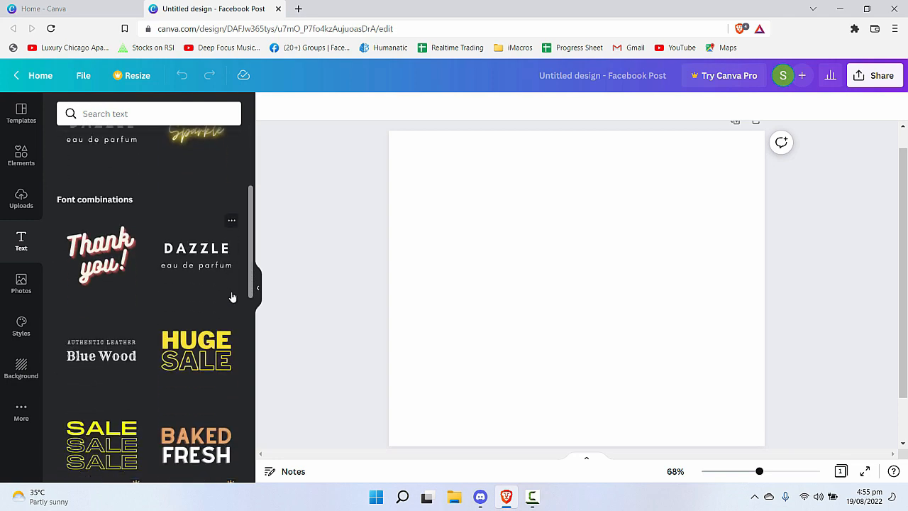
pyautogui.scroll(-8, 228, 297)
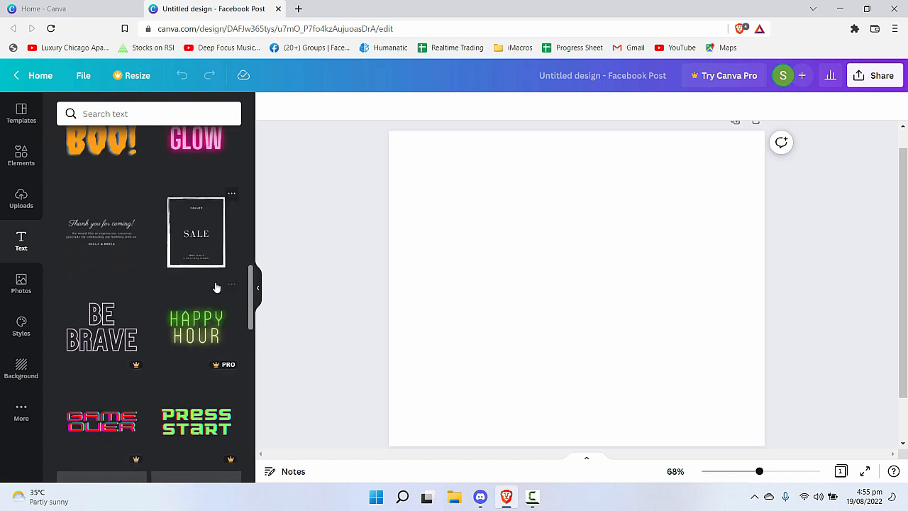
pyautogui.scroll(-1, 202, 277)
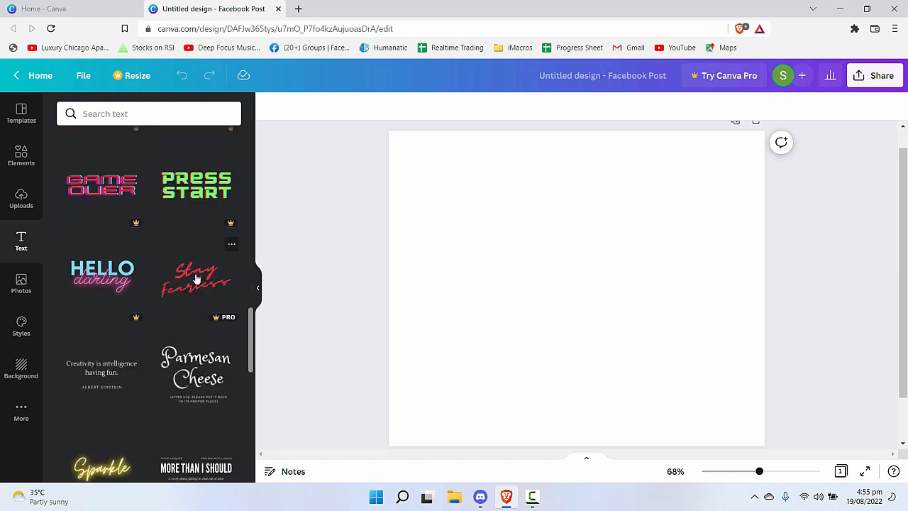
pyautogui.scroll(-3, 197, 279)
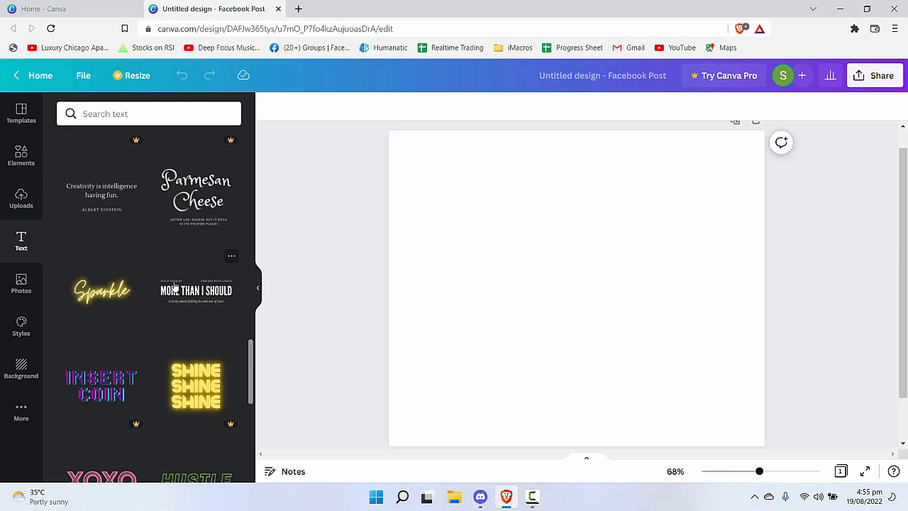
pyautogui.scroll(-7, 170, 280)
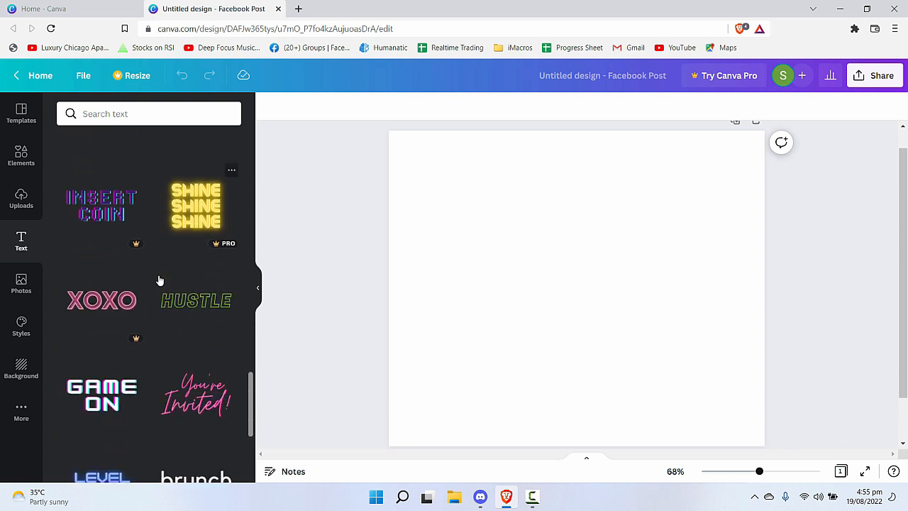
pyautogui.scroll(-2, 187, 283)
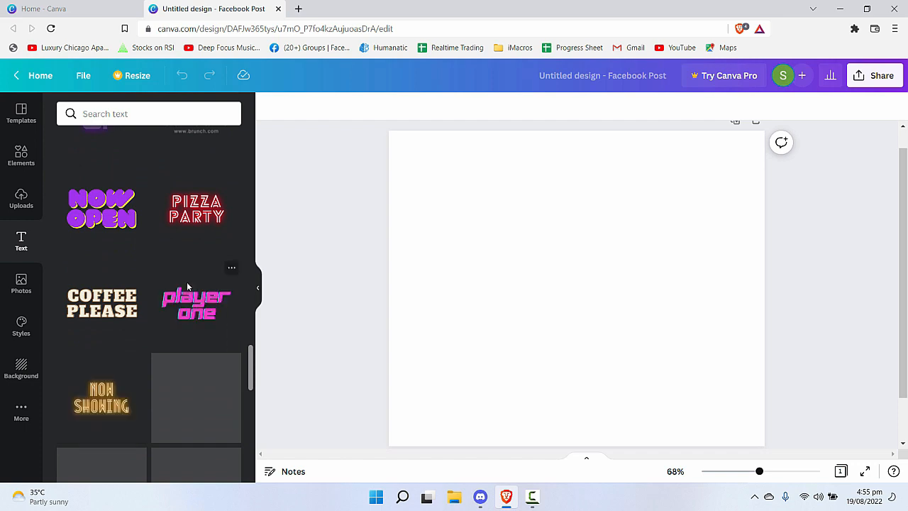
pyautogui.scroll(-5, 244, 361)
pyautogui.scroll(15, 212, 319)
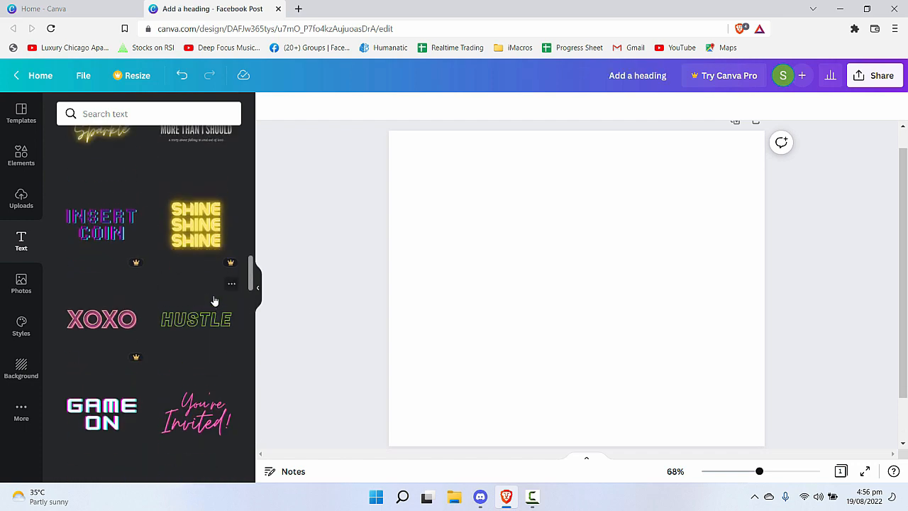
pyautogui.scroll(-12, 202, 292)
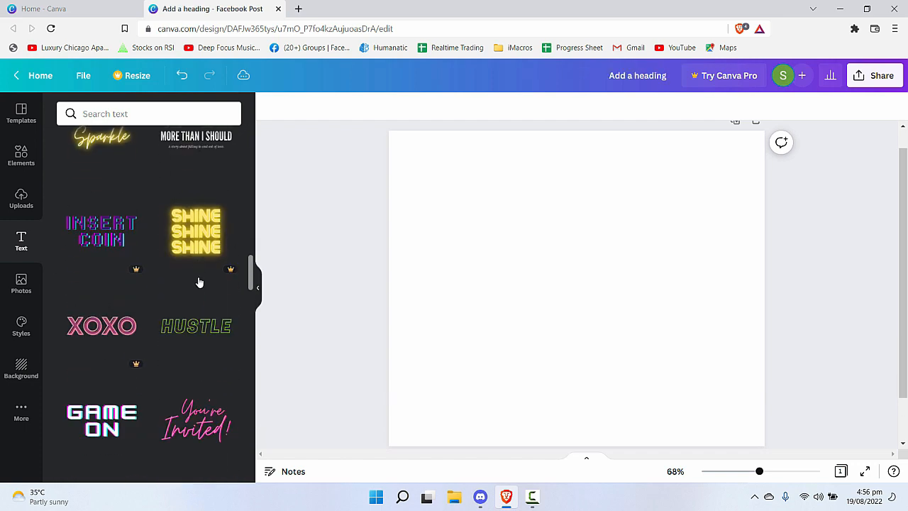
pyautogui.scroll(-8, 213, 294)
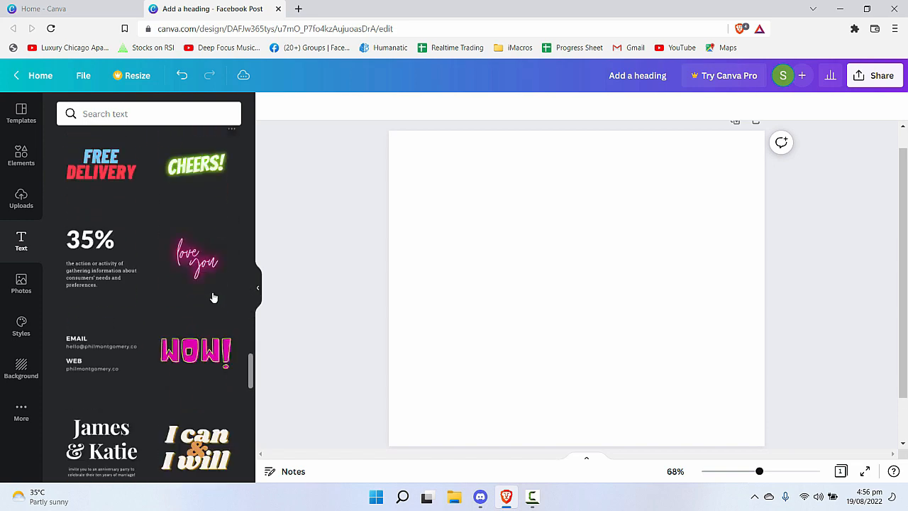
pyautogui.scroll(2, 142, 319)
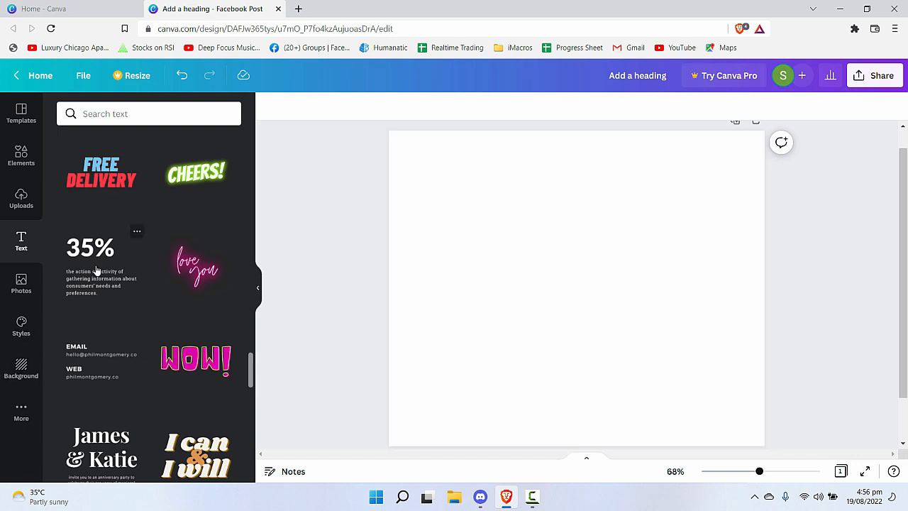
# Step: Place the "35%" font combination on the page and set the page background to black
pyautogui.click(561, 232)
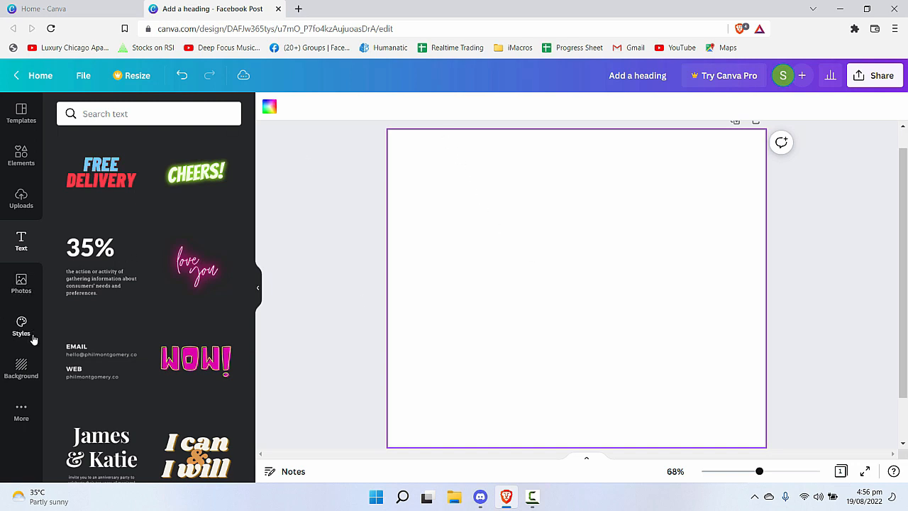
pyautogui.click(22, 367)
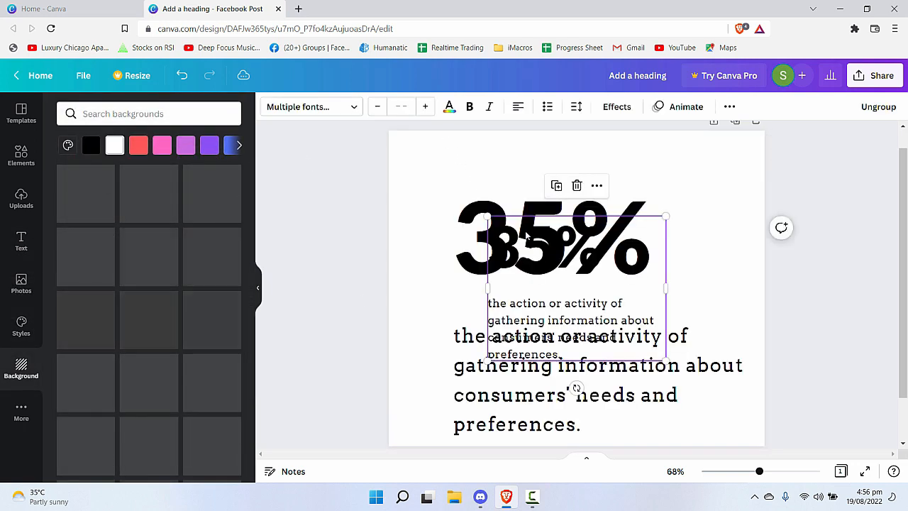
pyautogui.click(528, 270)
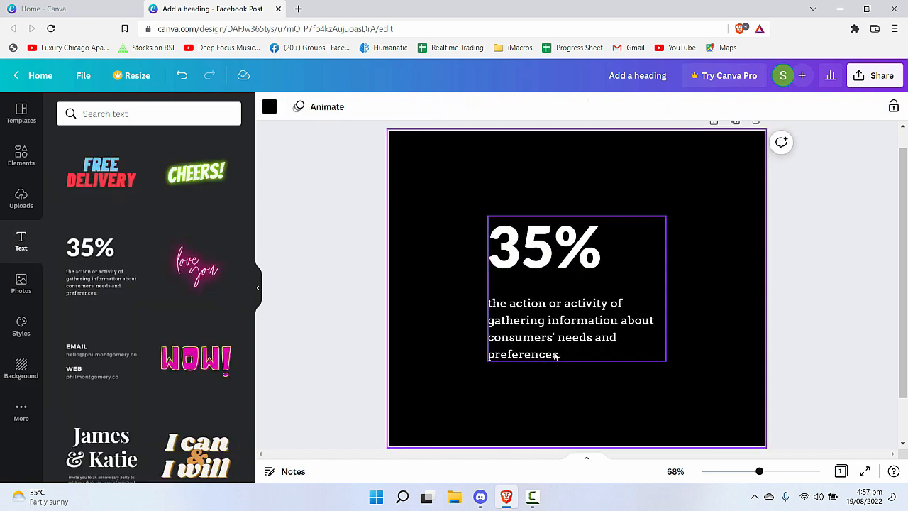
# Step: Delete the "35%" heading and its paragraph about gathering consumer information from the page
pyautogui.click(559, 356)
pyautogui.doubleClick(560, 356)
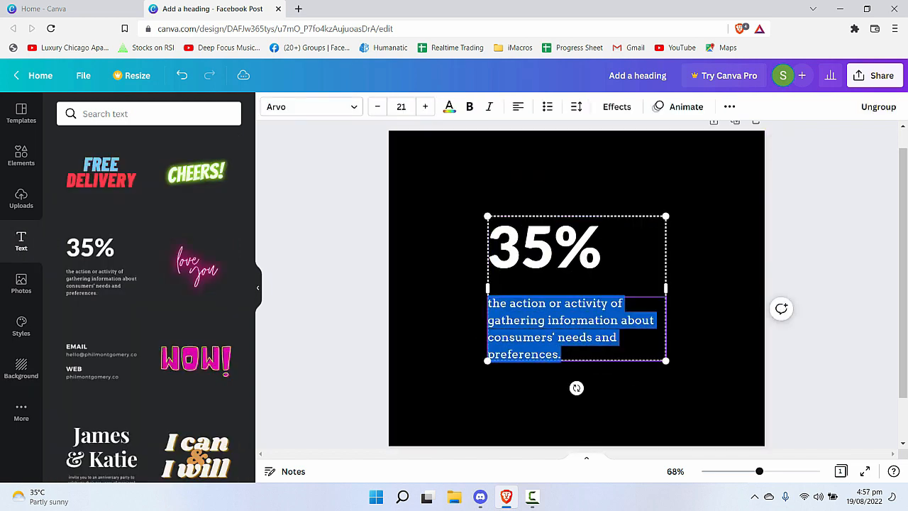
pyautogui.click(375, 369)
pyautogui.click(619, 336)
pyautogui.press('Delete')
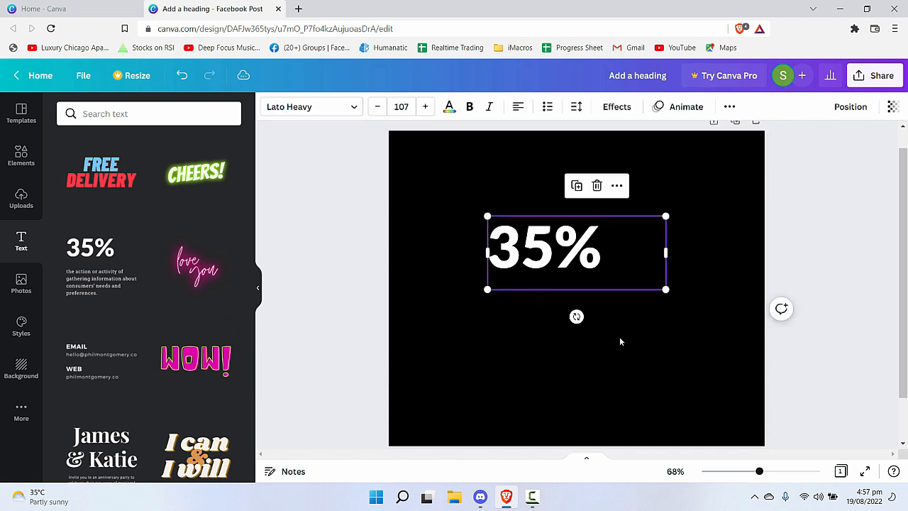
pyautogui.press('Delete')
# Step: Find the "ESPRESSO" price list among the font combinations and add it to the black page
pyautogui.scroll(-5, 81, 390)
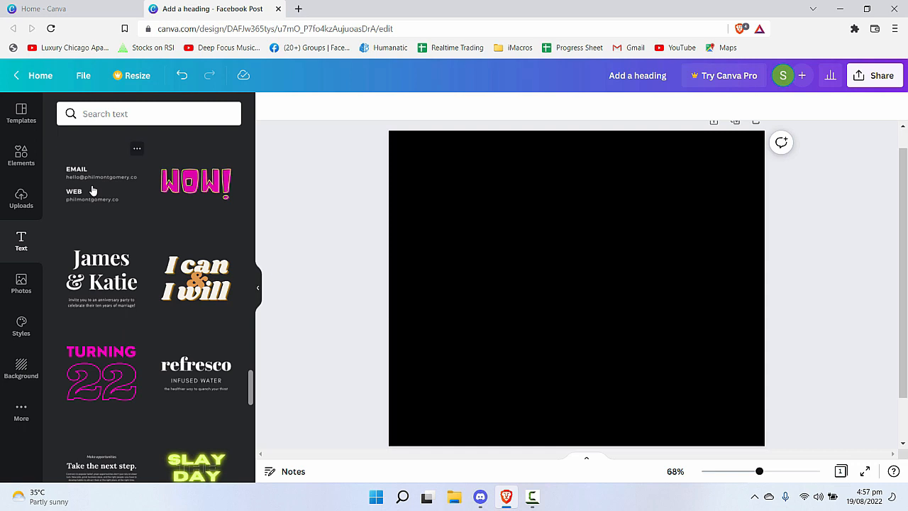
pyautogui.scroll(-2, 109, 306)
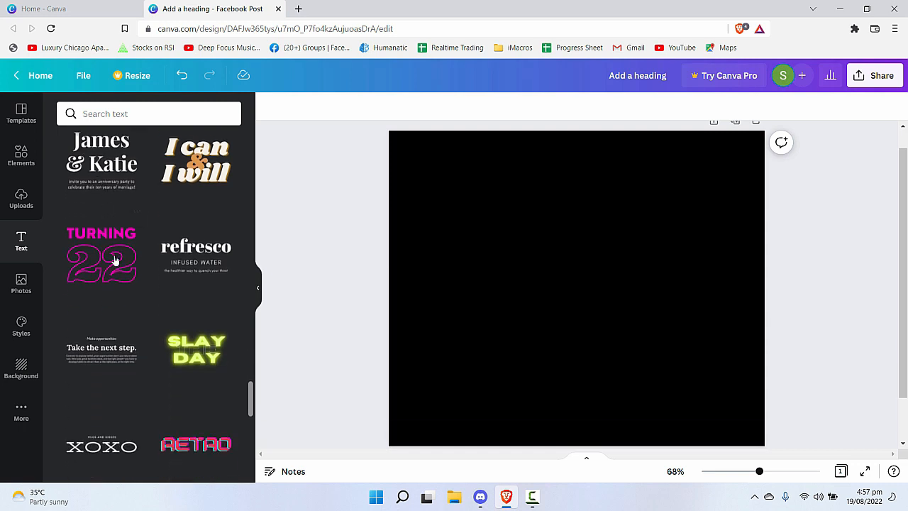
pyautogui.scroll(-6, 115, 260)
pyautogui.scroll(-4, 197, 193)
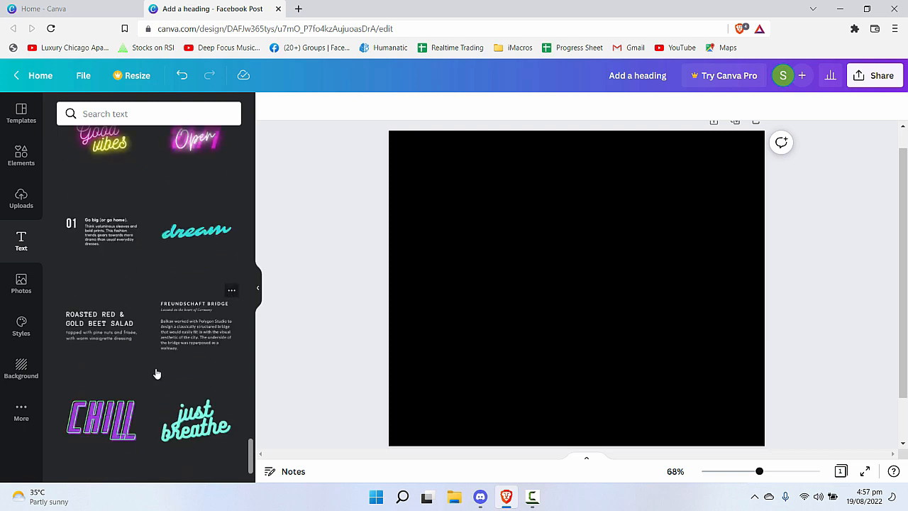
pyautogui.scroll(-5, 183, 366)
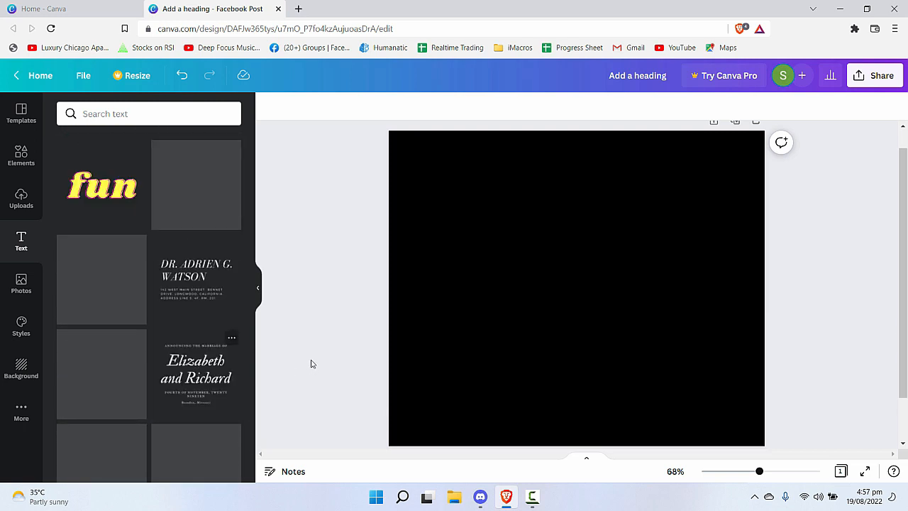
pyautogui.scroll(-5, 226, 309)
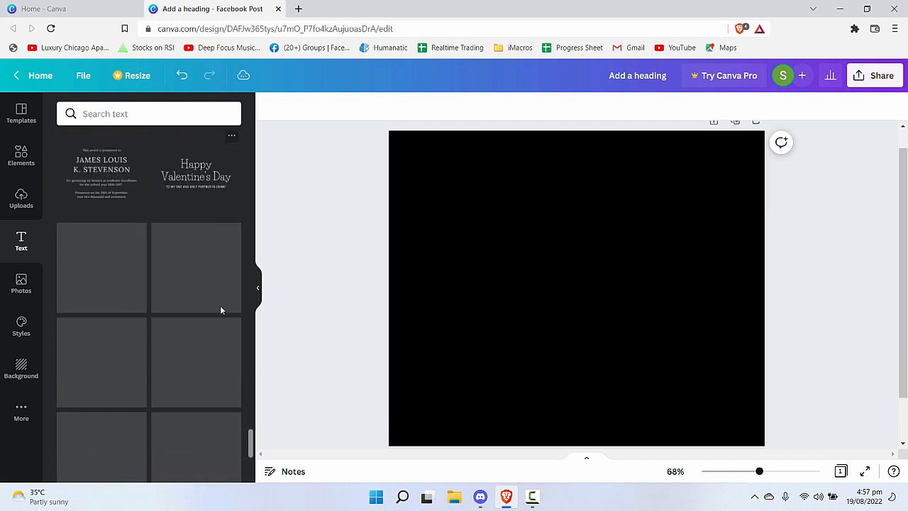
pyautogui.scroll(-5, 220, 308)
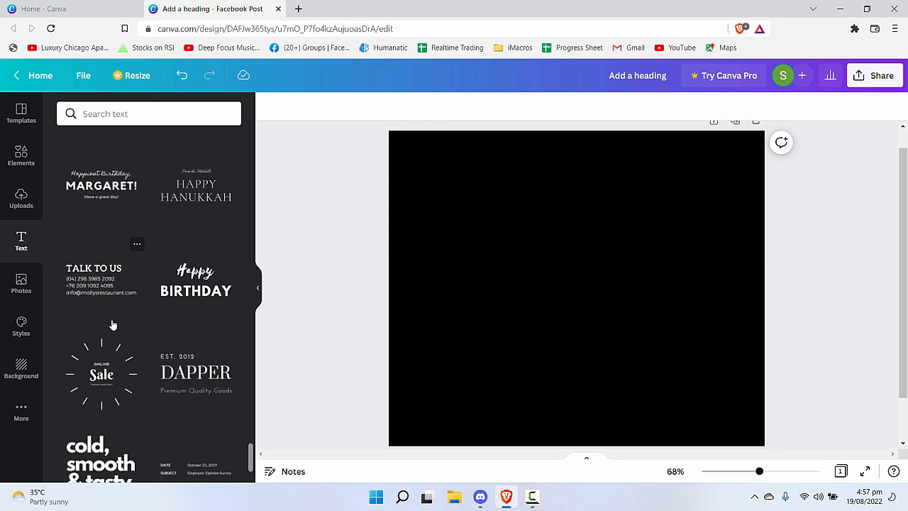
pyautogui.scroll(-2, 112, 324)
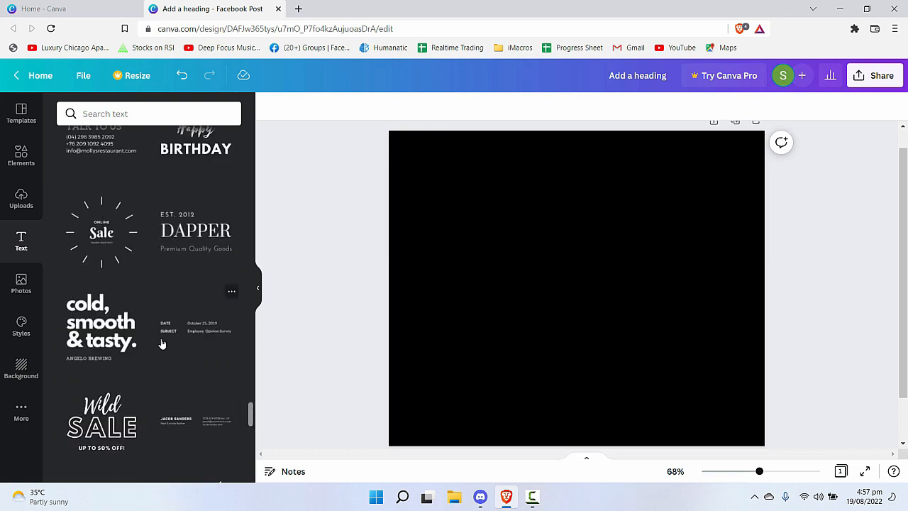
pyautogui.scroll(-6, 222, 341)
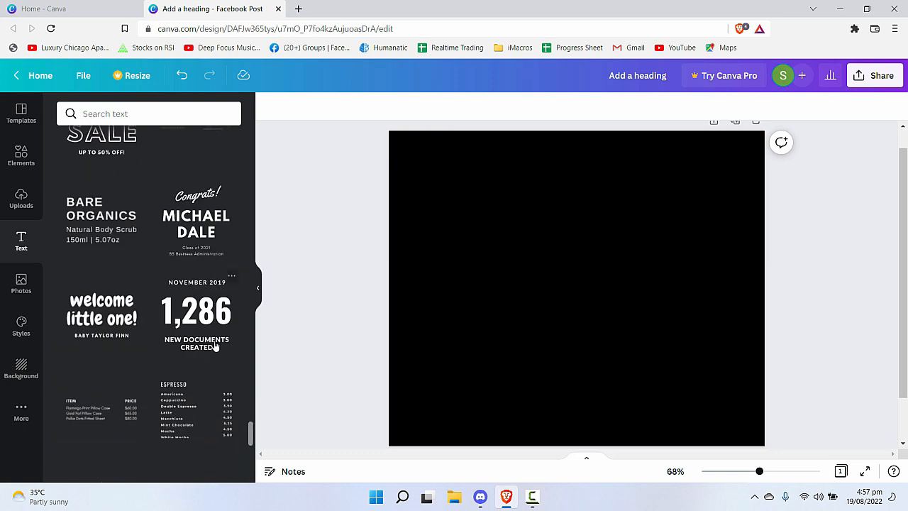
pyautogui.click(213, 287)
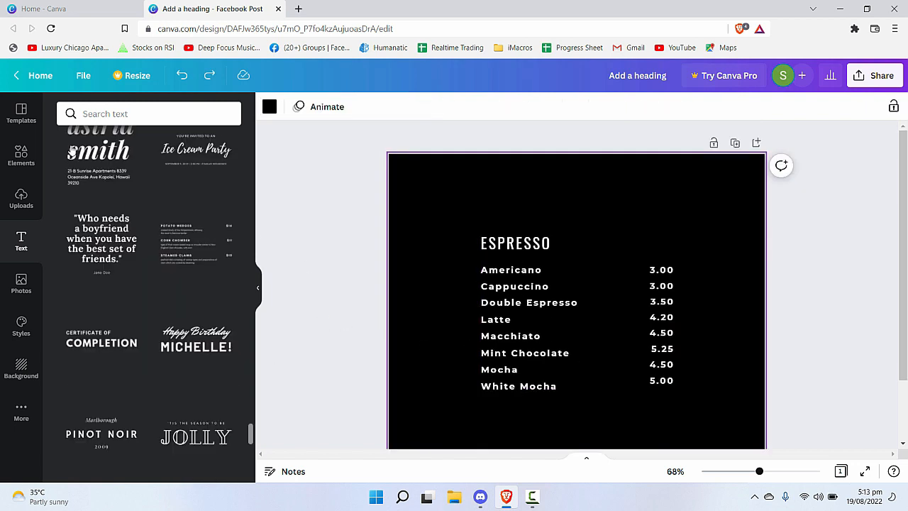
# Step: Check the recent text searches, close them and look over more font combinations in the text library
pyautogui.click(150, 114)
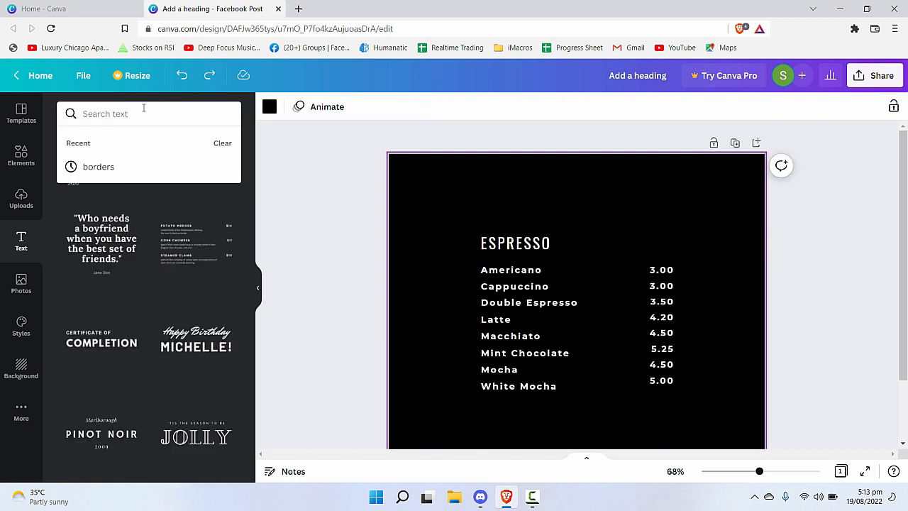
pyautogui.scroll(-3, 178, 324)
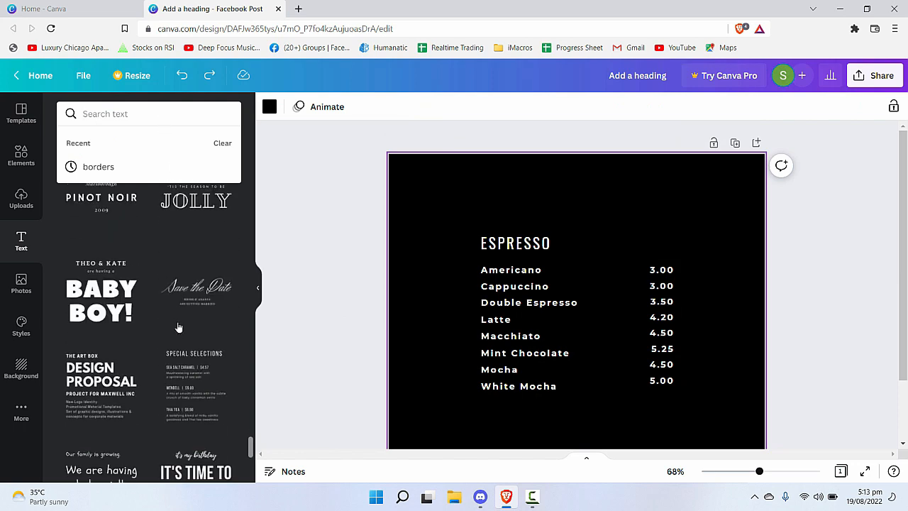
pyautogui.scroll(5, 216, 356)
pyautogui.scroll(3, 217, 356)
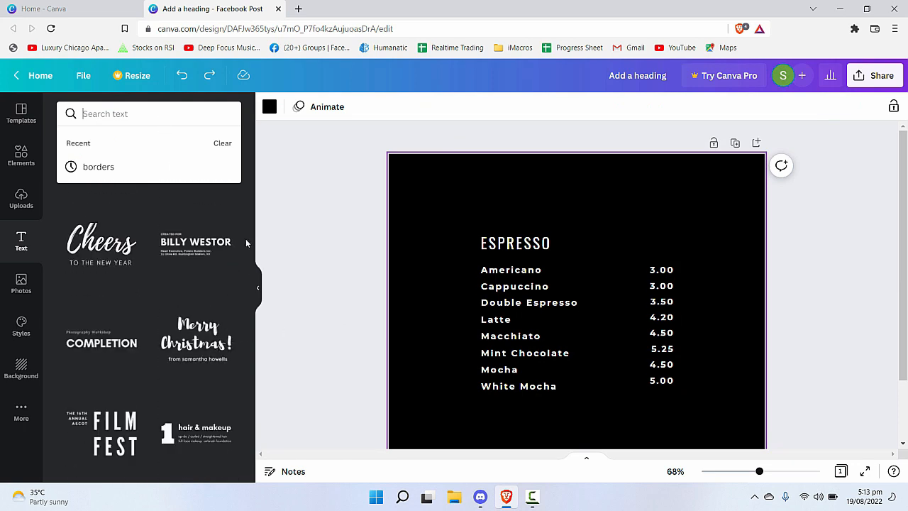
pyautogui.click(330, 197)
pyautogui.scroll(-5, 229, 223)
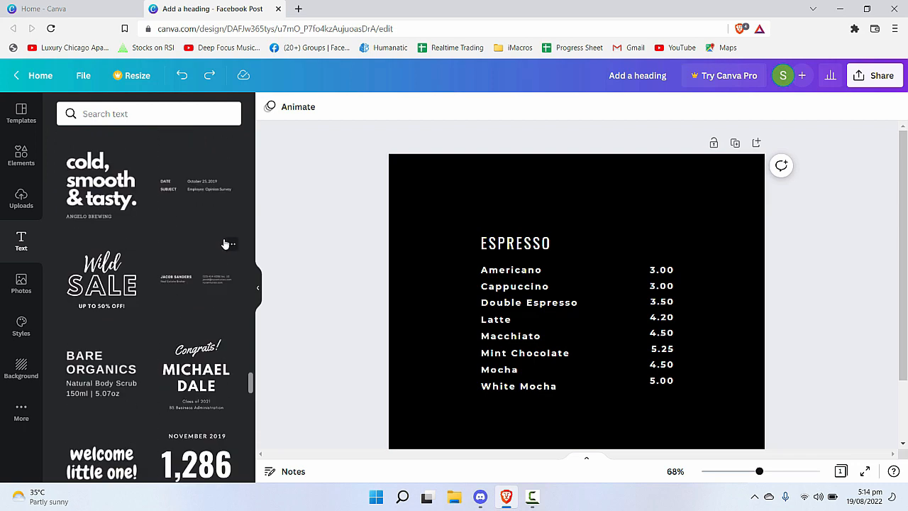
# Step: View the details and keywords of the memo address font combination beside "cold, smooth & tasty", then close them
pyautogui.scroll(1, 138, 165)
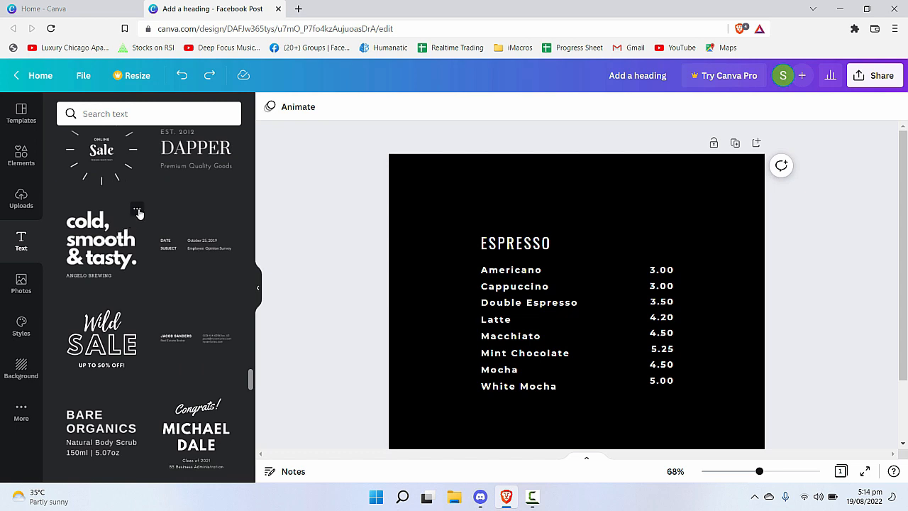
pyautogui.click(137, 211)
pyautogui.click(231, 208)
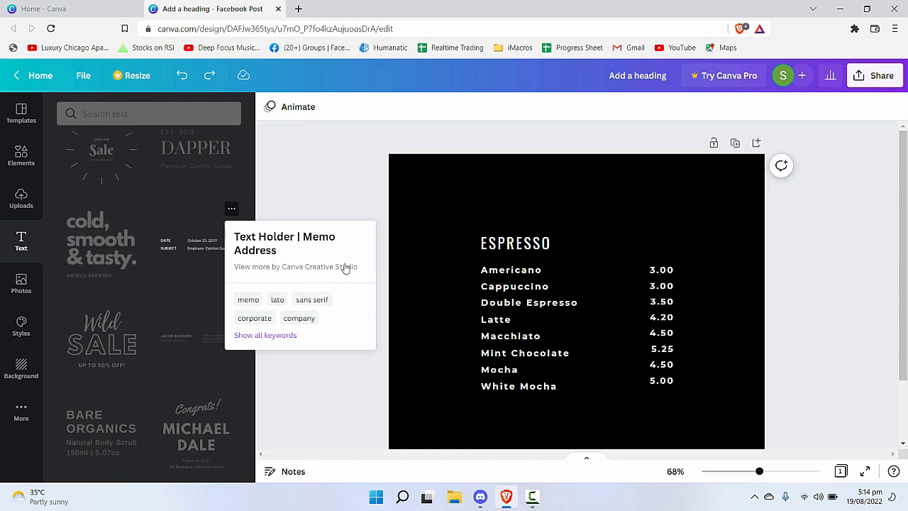
pyautogui.click(268, 211)
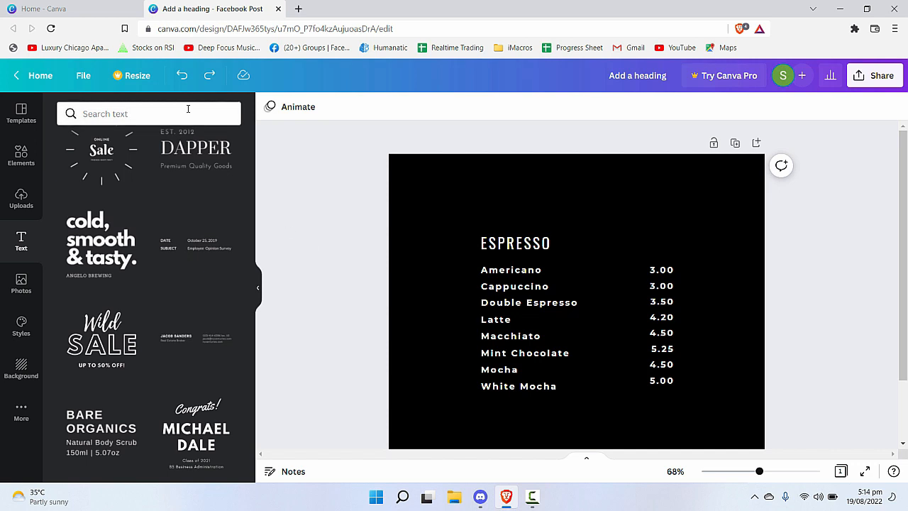
# Step: Search the text library for "quotes"
pyautogui.click(153, 111)
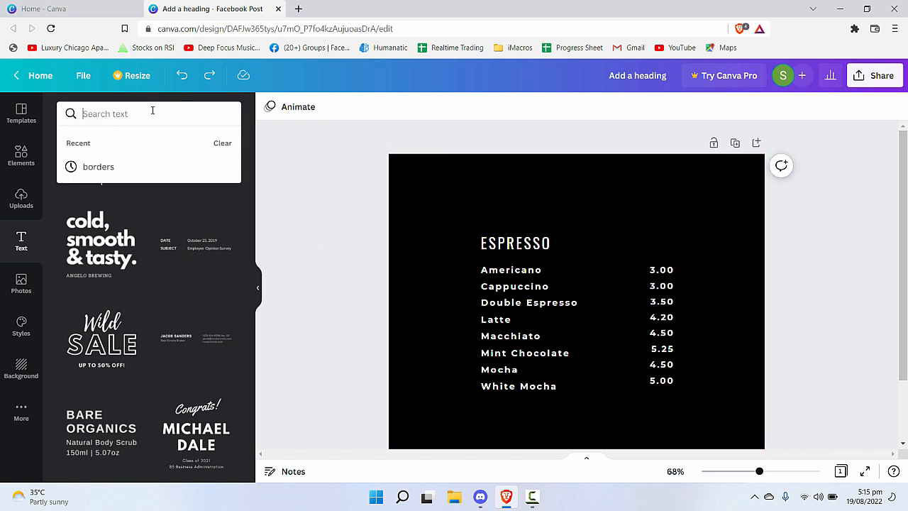
pyautogui.write('quotes')
pyautogui.press('Return')
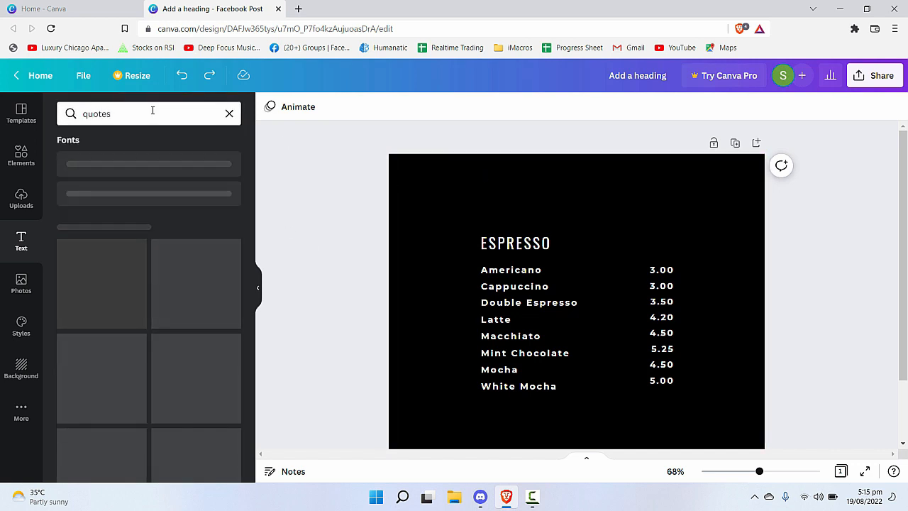
# Step: Delete the whole "ESPRESSO" price list, including its drink names and prices, from the black page
pyautogui.click(611, 295)
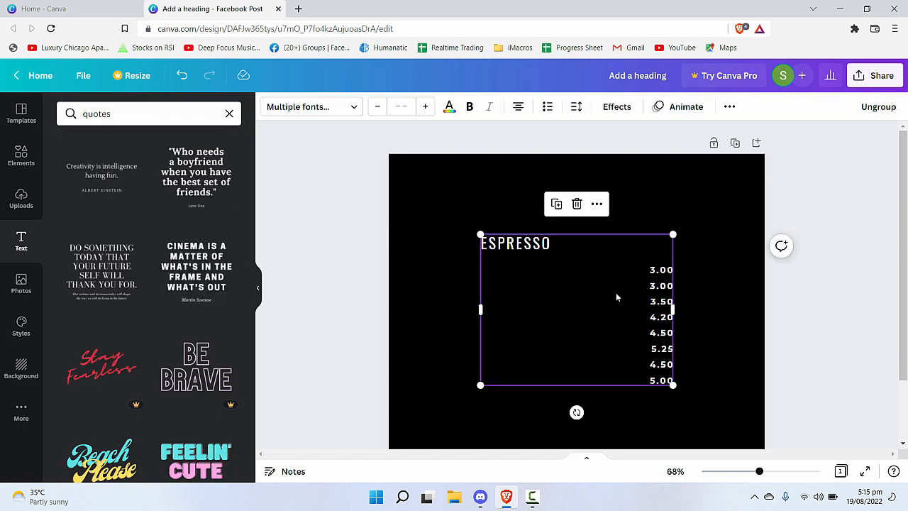
pyautogui.hotkey('ctrl', 'z')
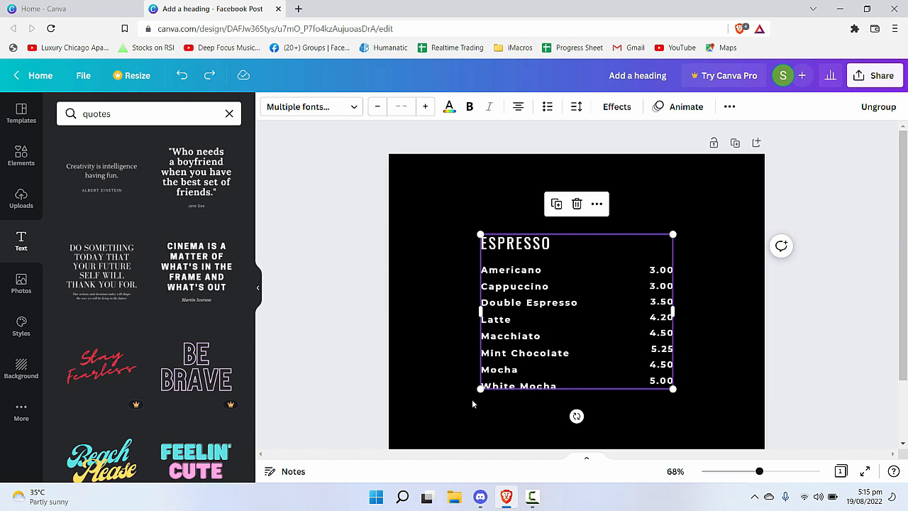
pyautogui.press('Delete')
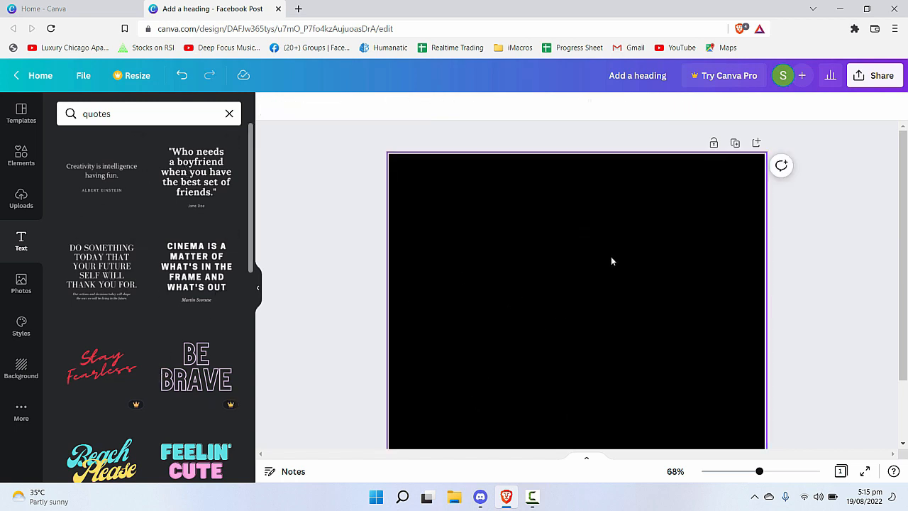
# Step: Add the "DO SOMETHING TODAY THAT YOUR FUTURE SELF WILL THANK YOU FOR." quote to the black page and leave it deselected
pyautogui.click(733, 329)
pyautogui.click(593, 312)
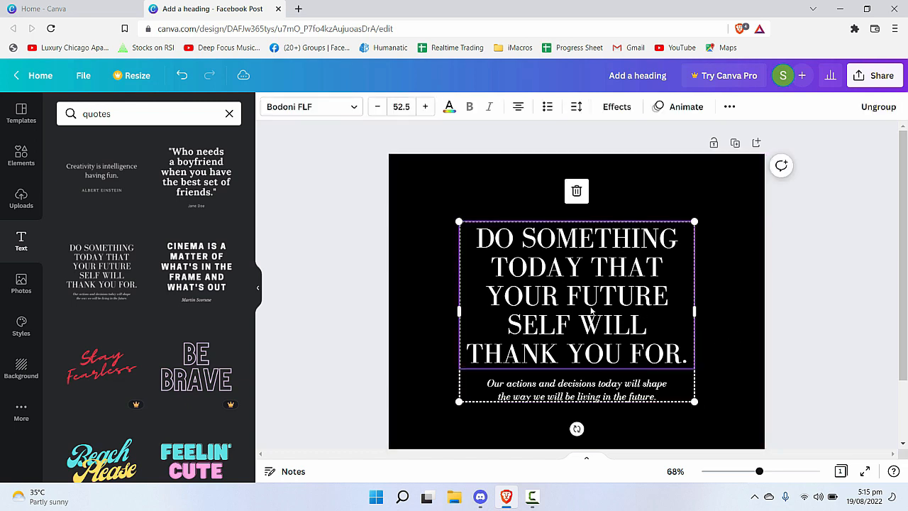
pyautogui.doubleClick(589, 393)
pyautogui.click(612, 355)
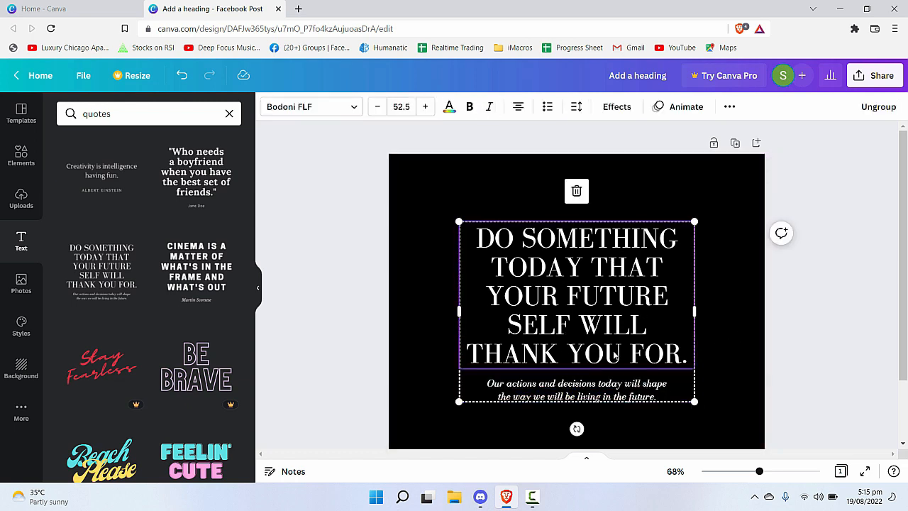
pyautogui.click(426, 291)
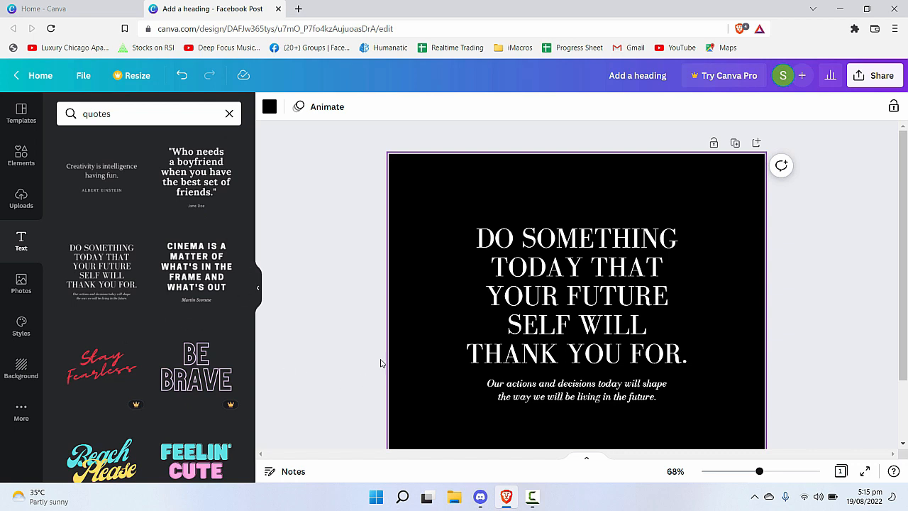
# Step: Look over the quote font combinations and search the text library for "calendar"
pyautogui.scroll(-2, 575, 340)
pyautogui.scroll(2, 575, 340)
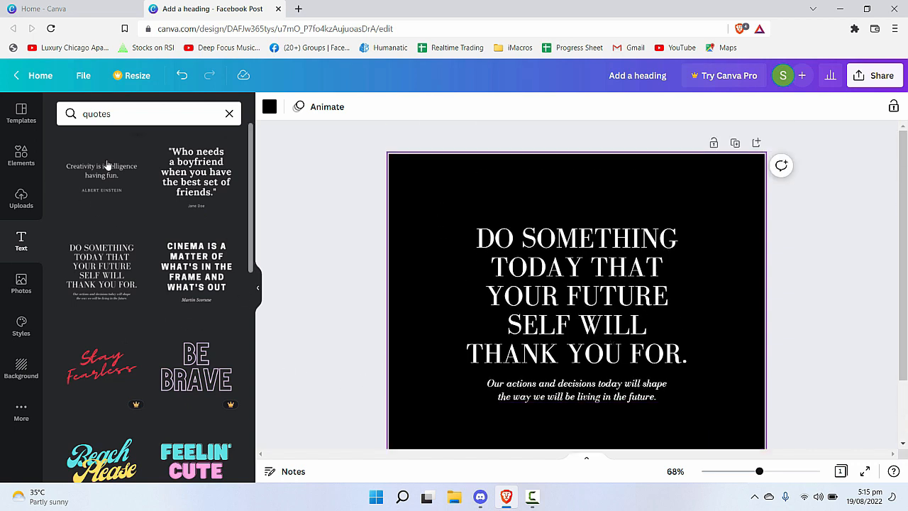
pyautogui.scroll(-3, 183, 272)
pyautogui.scroll(-3, 183, 271)
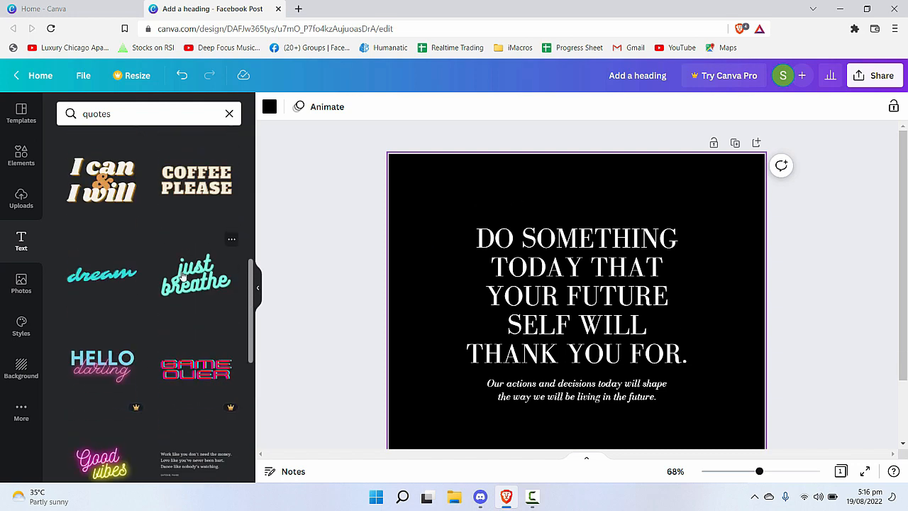
pyautogui.scroll(6, 179, 163)
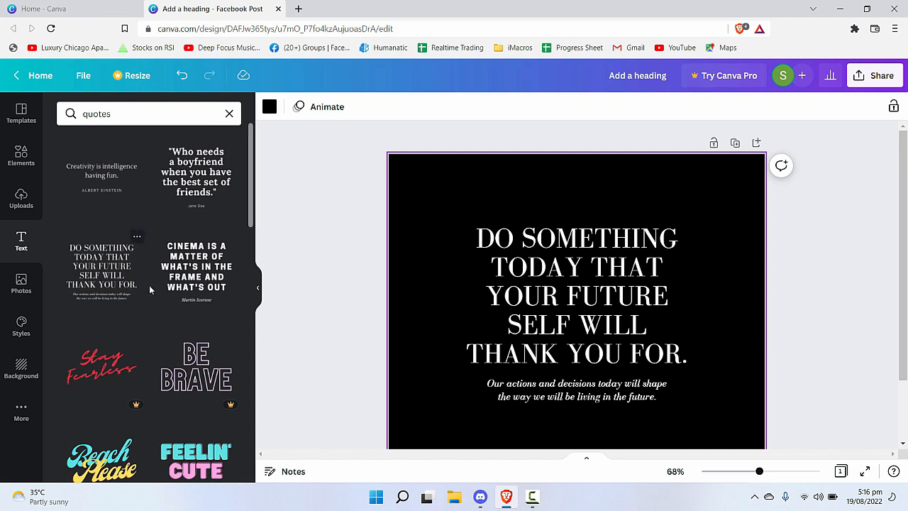
pyautogui.click(207, 114)
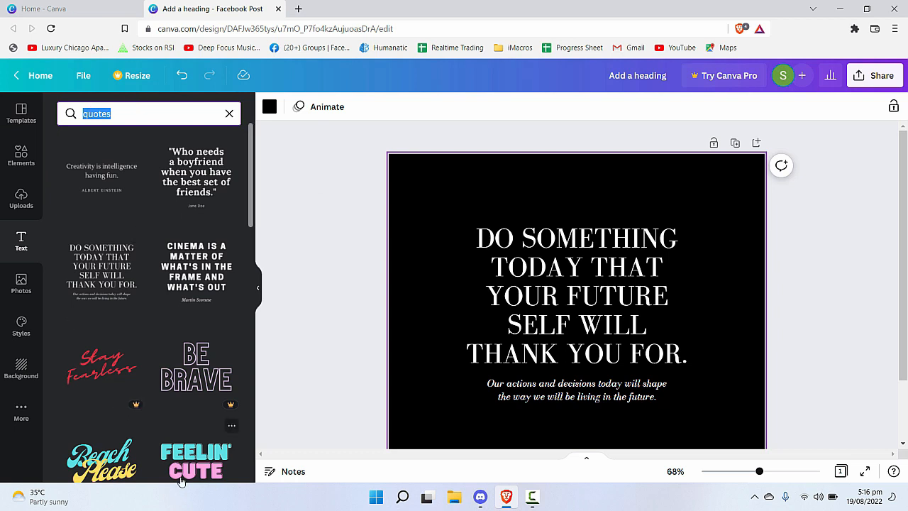
pyautogui.write('cale')
pyautogui.write('ndar')
pyautogui.press('Return')
# Step: Search the text library for "menu" and add the "SPECIAL SELECTIONS" font combination to the page
pyautogui.hotkey('ctrl', 'a')
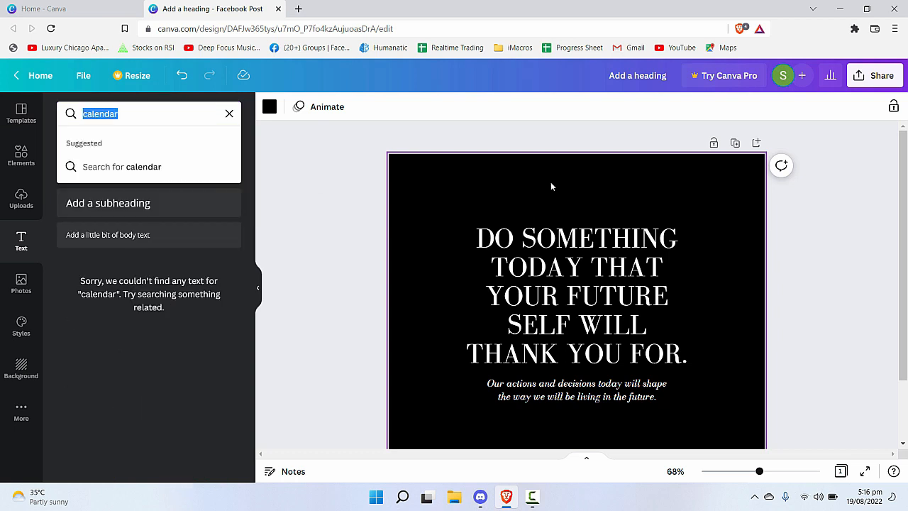
pyautogui.write('menu')
pyautogui.press('Return')
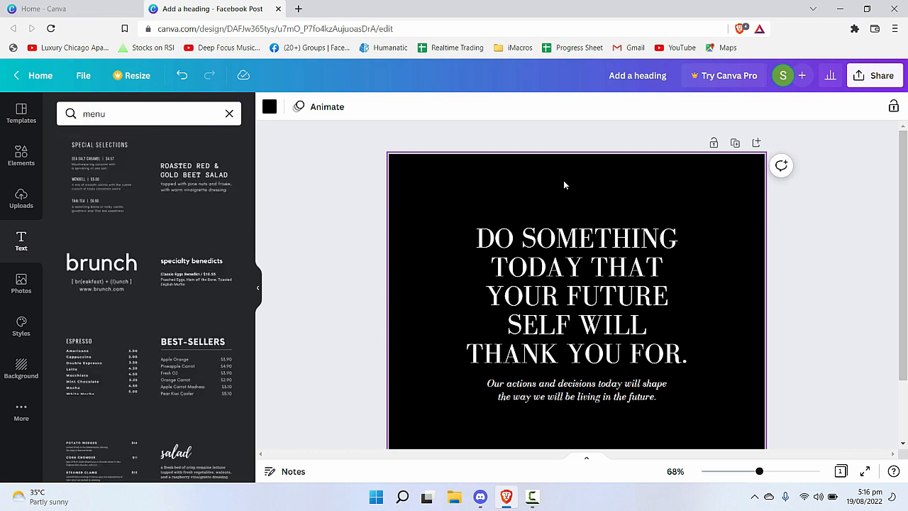
pyautogui.scroll(-3, 142, 444)
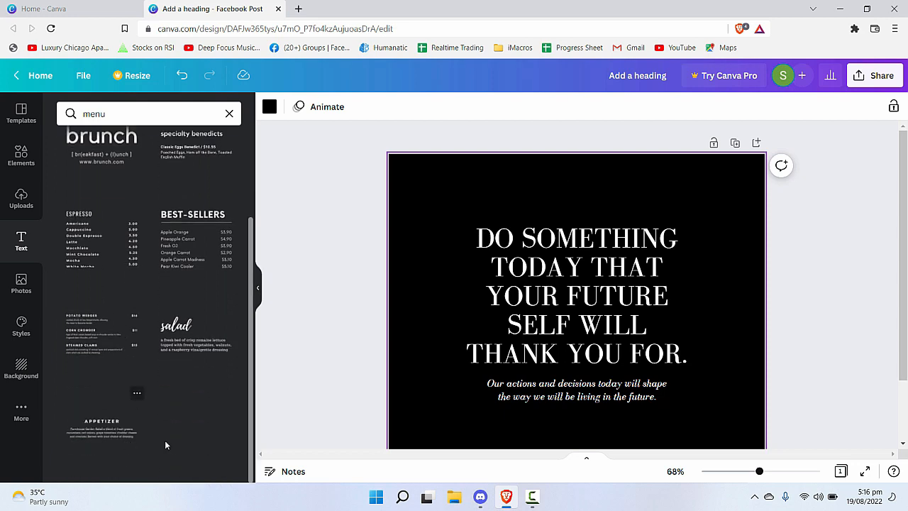
pyautogui.scroll(3, 185, 378)
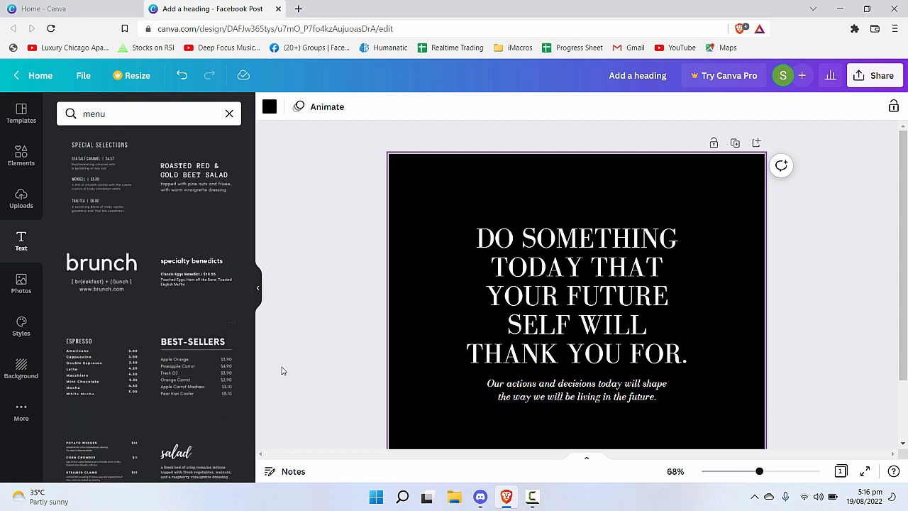
pyautogui.click(99, 177)
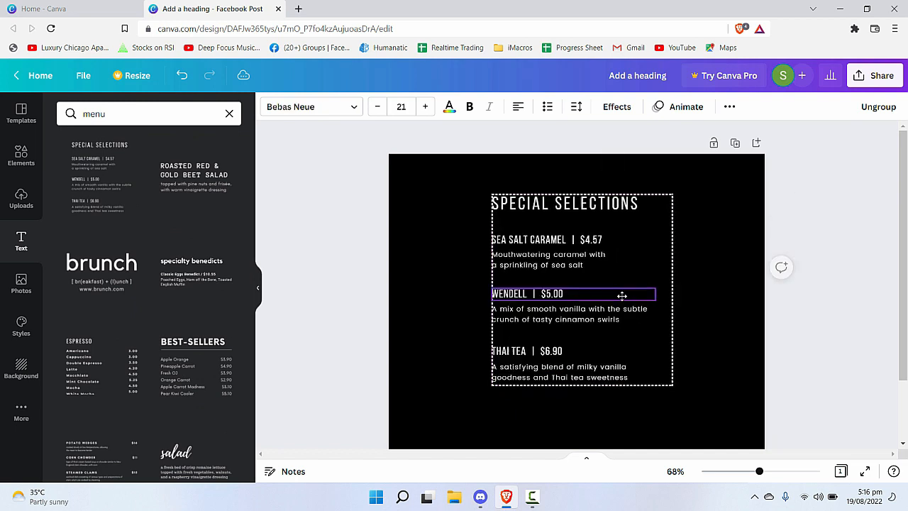
pyautogui.click(694, 361)
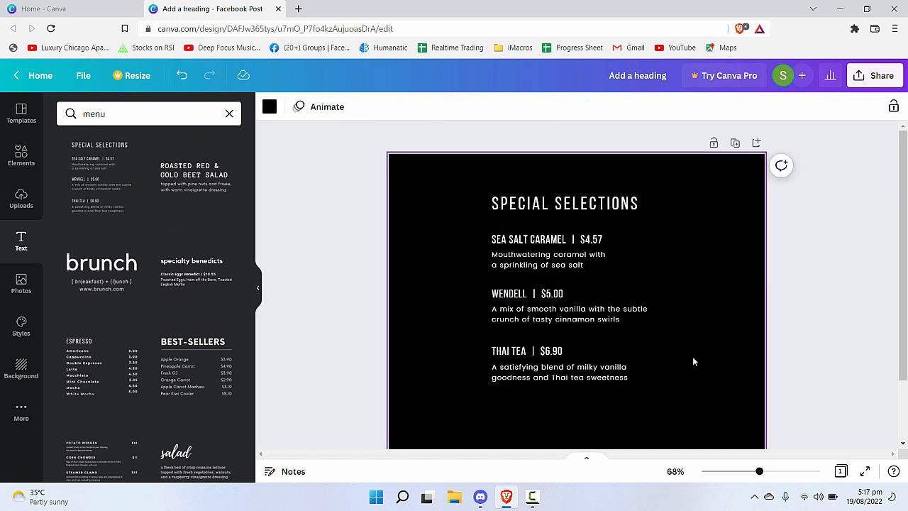
# Step: Enlarge the "SPECIAL SELECTIONS" menu text slightly and move it toward the left half of the page
pyautogui.click(632, 335)
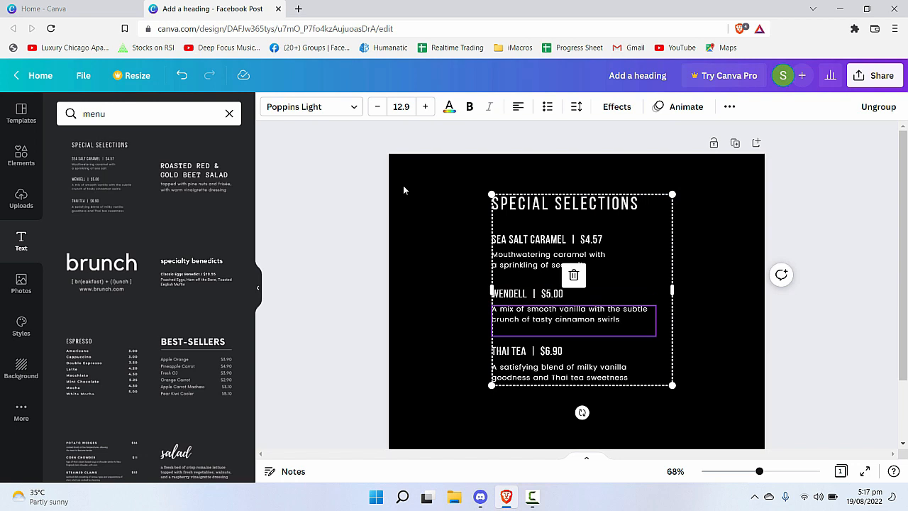
pyautogui.click(456, 207)
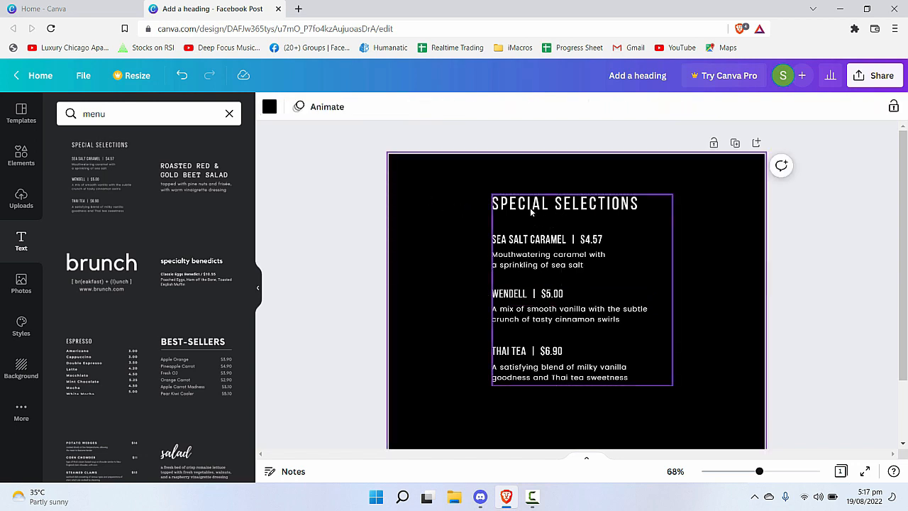
pyautogui.click(530, 210)
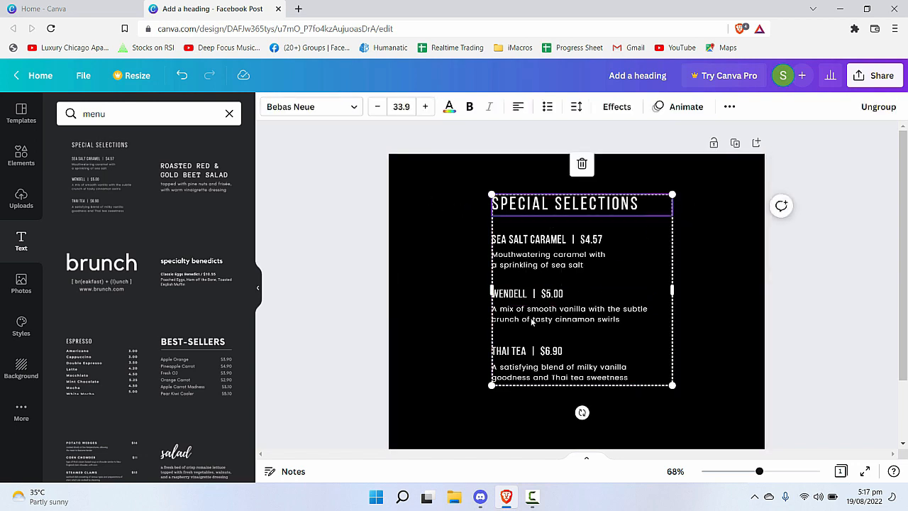
pyautogui.moveTo(671, 385); pyautogui.dragTo(692, 405)
pyautogui.moveTo(668, 374); pyautogui.dragTo(628, 364)
pyautogui.click(690, 371)
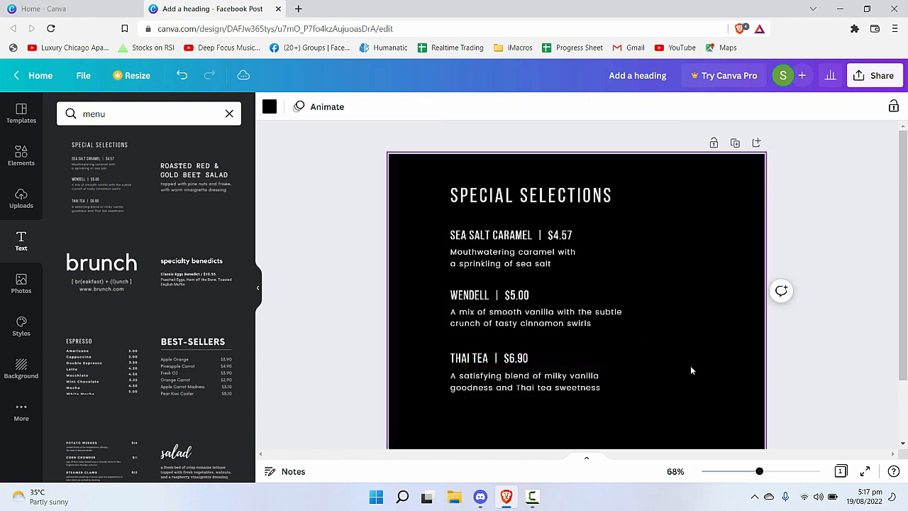
pyautogui.click(488, 238)
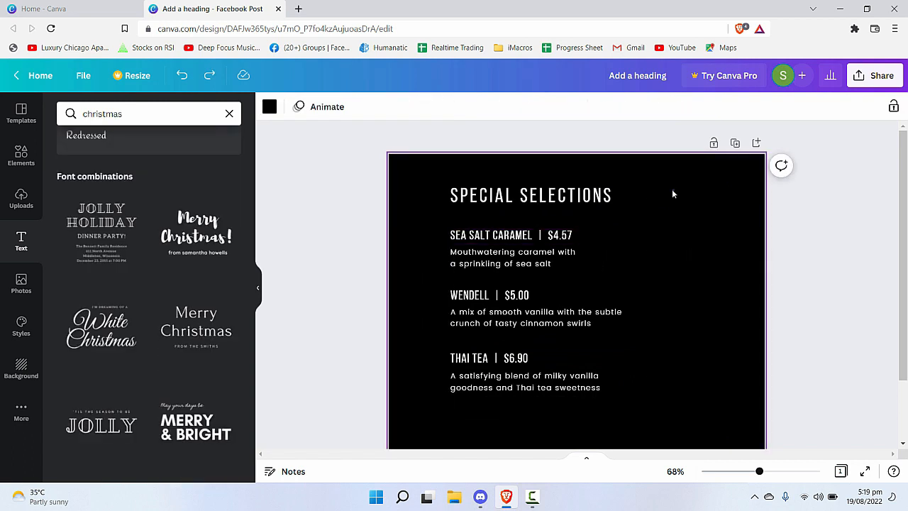
# Step: Delete the "SPECIAL SELECTIONS" menu text and set the page background to white
pyautogui.moveTo(672, 188); pyautogui.dragTo(406, 389)
pyautogui.press('Delete')
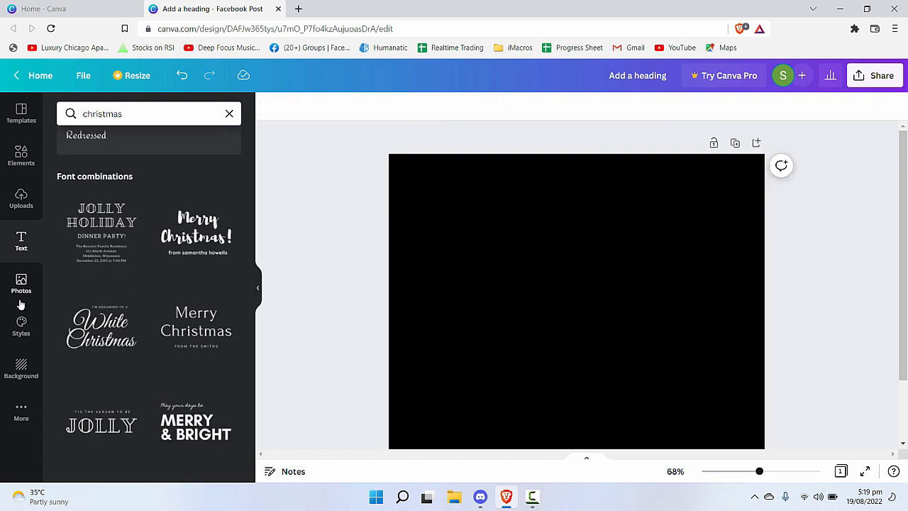
pyautogui.click(21, 368)
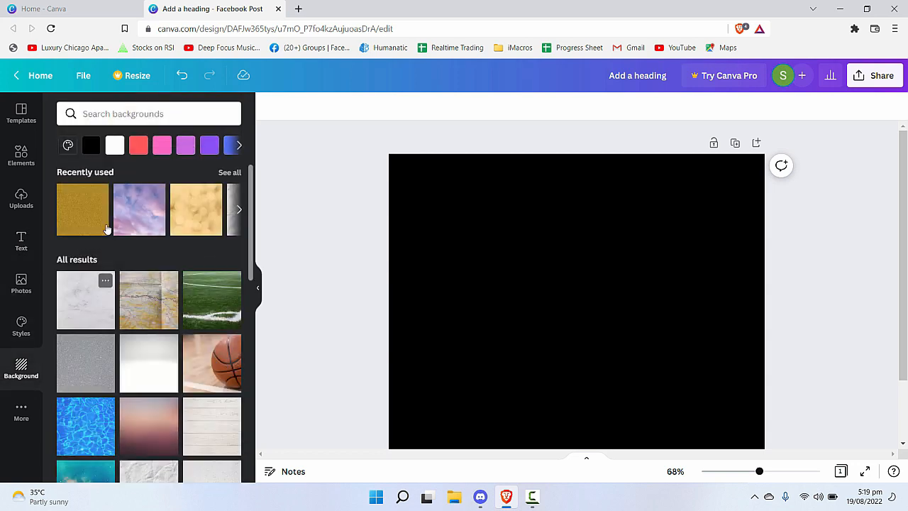
pyautogui.click(115, 145)
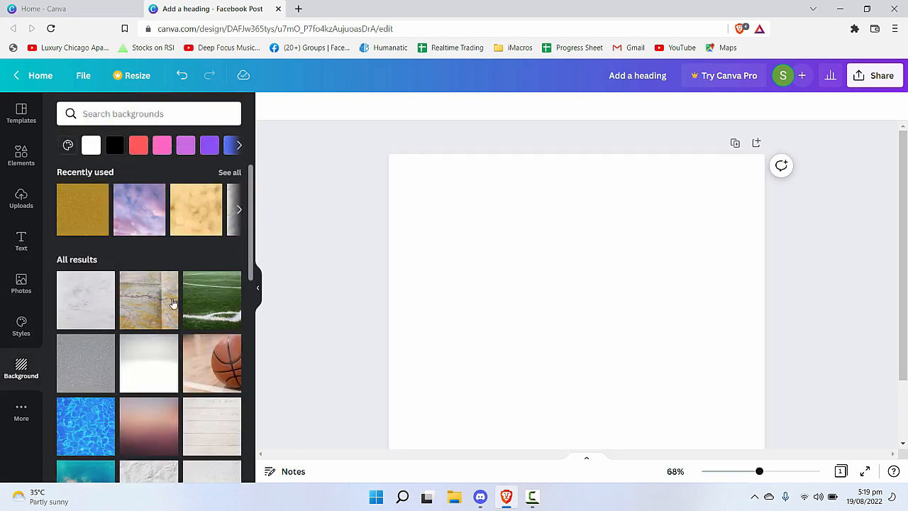
# Step: Add a "Lobster Two" text from the christmas fonts, enlarge it to size 66.9 and move it up toward the page's centre
pyautogui.click(20, 240)
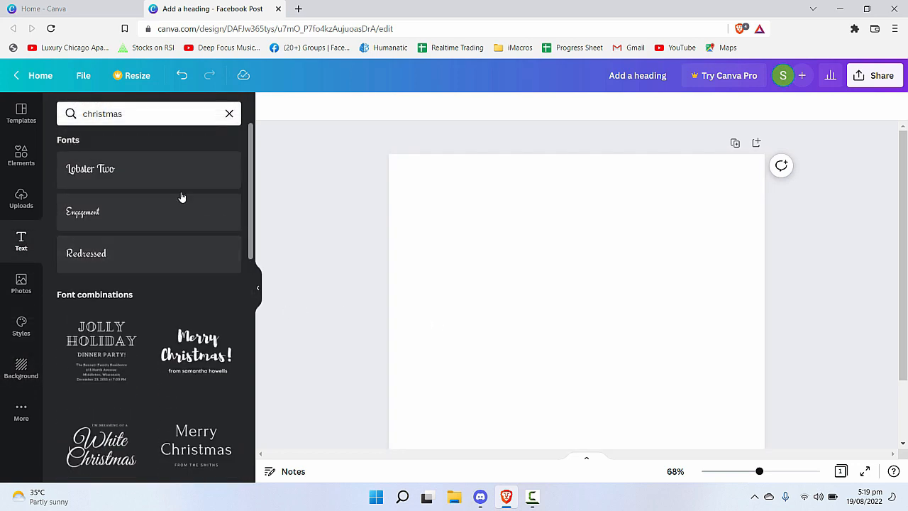
pyautogui.click(121, 178)
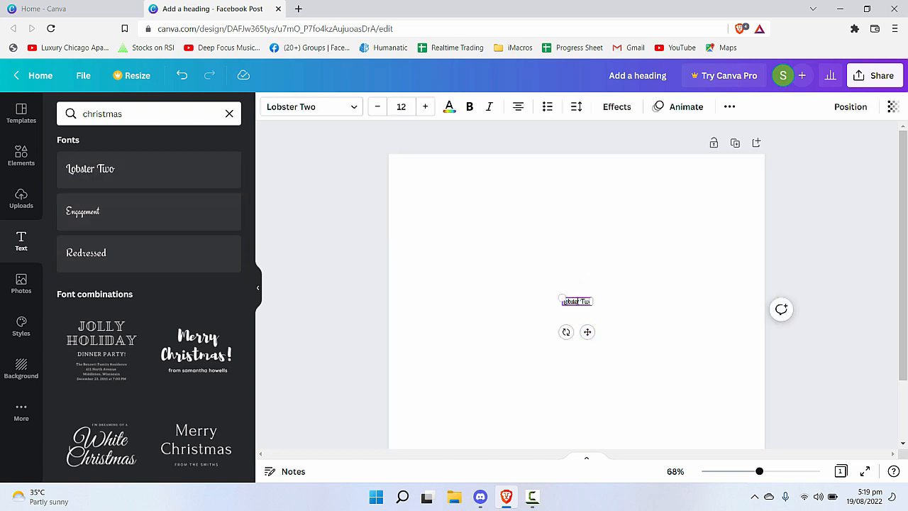
pyautogui.moveTo(562, 302); pyautogui.dragTo(723, 339)
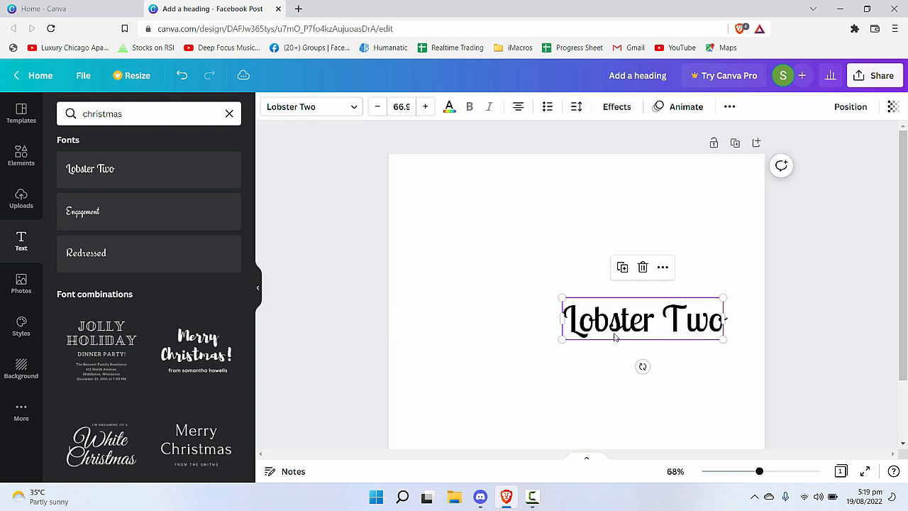
pyautogui.moveTo(624, 327); pyautogui.dragTo(548, 282)
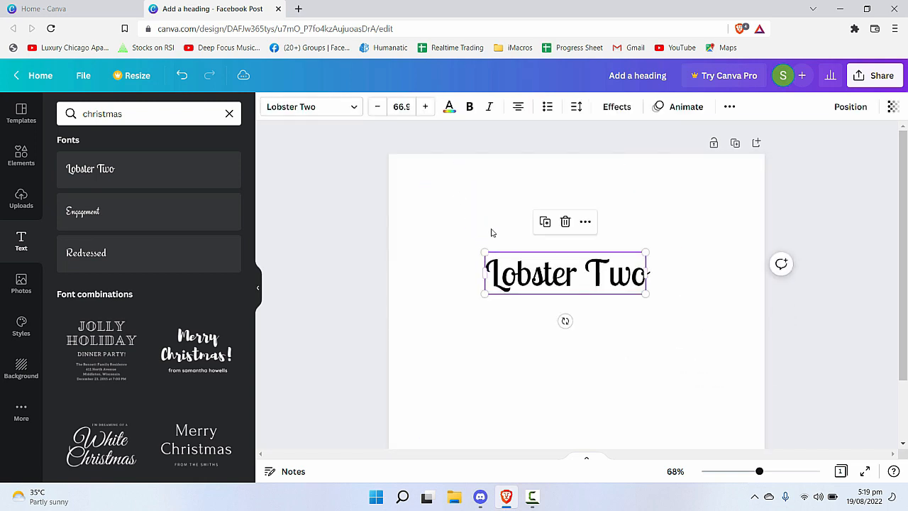
# Step: Change the colour of the "Lobster Two" text to a custom dark red
pyautogui.click(449, 107)
pyautogui.click(69, 168)
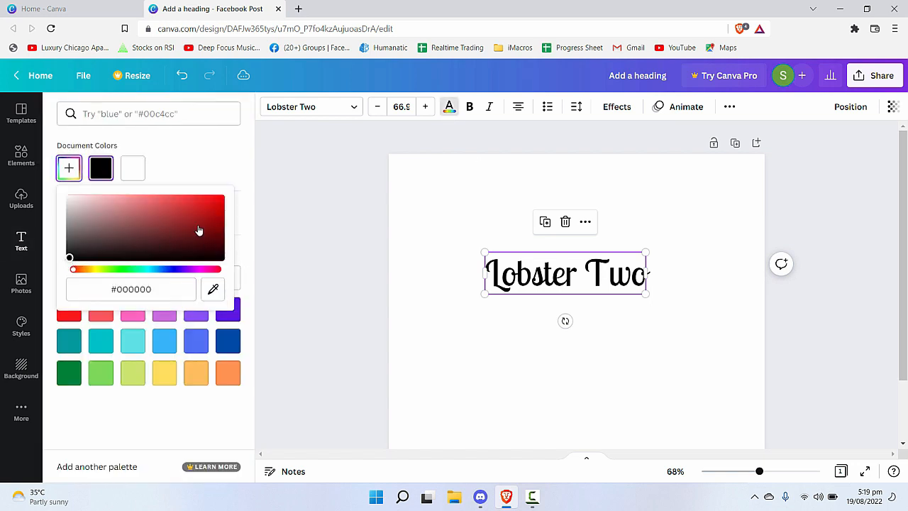
pyautogui.moveTo(198, 229)
pyautogui.mouseDown()
pyautogui.moveTo(217, 216)
pyautogui.moveTo(209, 241)
pyautogui.moveTo(213, 227)
pyautogui.mouseUp()
pyautogui.click(257, 215)
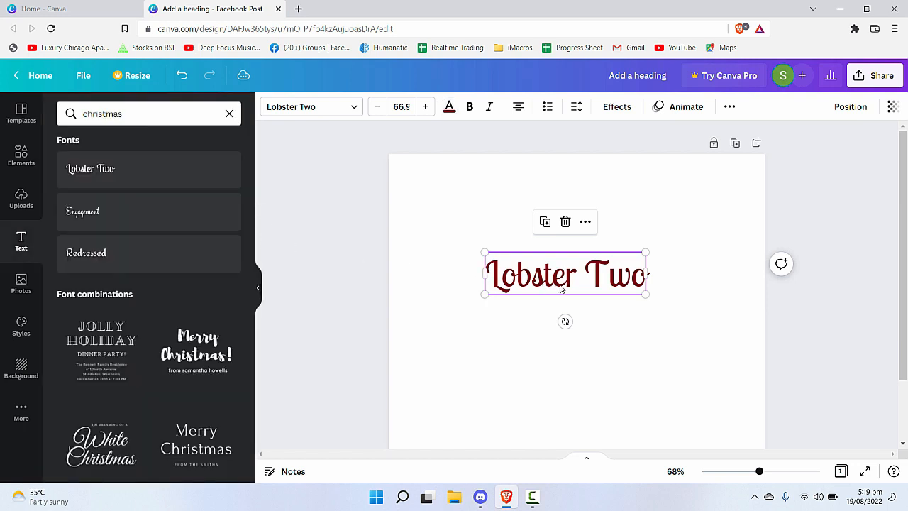
# Step: Italicise the "Lobster Two" text and move it higher on the page
pyautogui.doubleClick(608, 277)
pyautogui.click(489, 107)
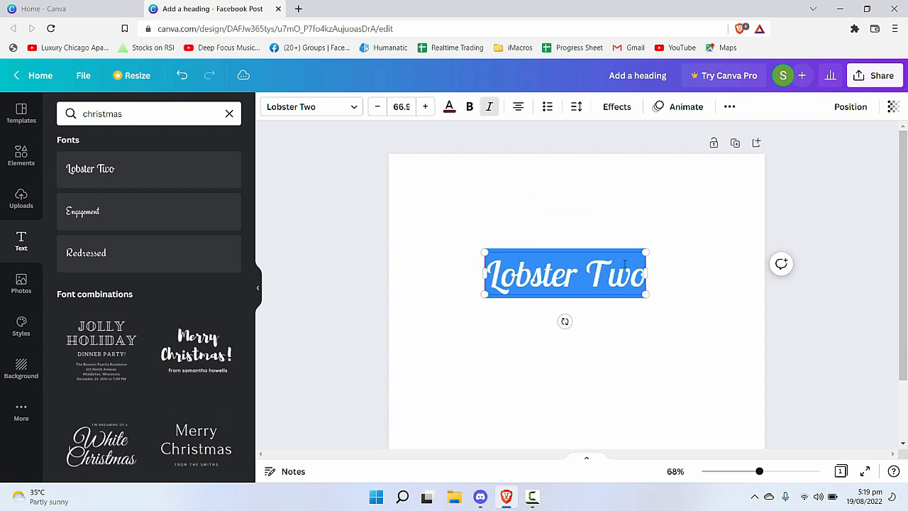
pyautogui.click(723, 241)
pyautogui.moveTo(633, 291); pyautogui.dragTo(625, 242)
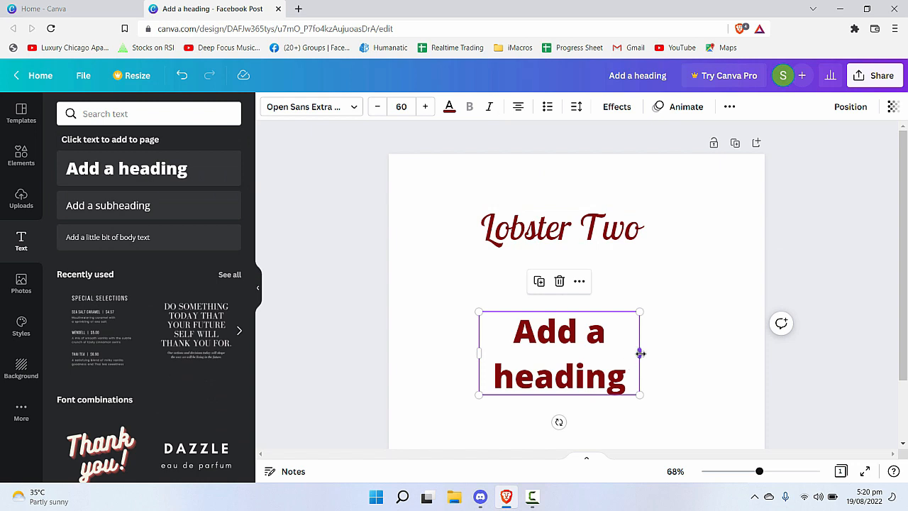
# Step: Fit the "Add a heading" text on one line centred beneath "Lobster Two" and copy the "Lobster Two" text style onto it
pyautogui.moveTo(639, 352); pyautogui.dragTo(715, 342)
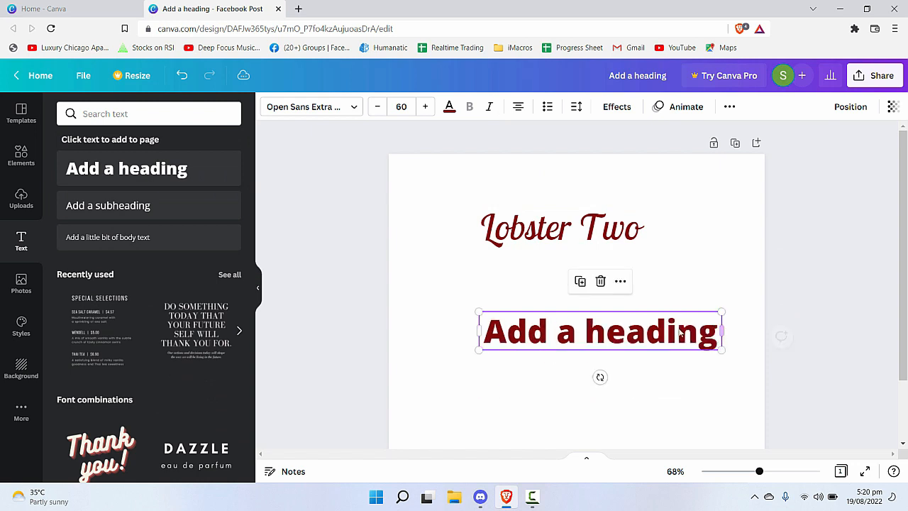
pyautogui.click(606, 220)
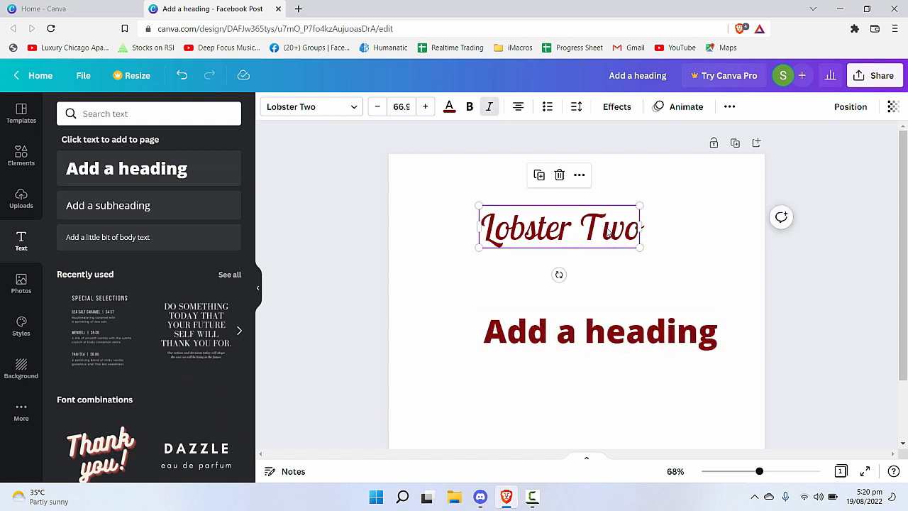
pyautogui.click(729, 107)
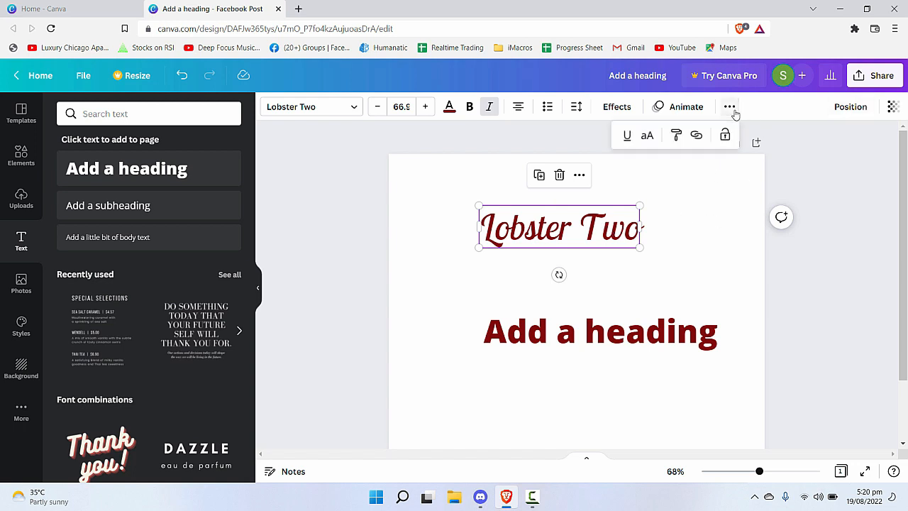
pyautogui.click(677, 138)
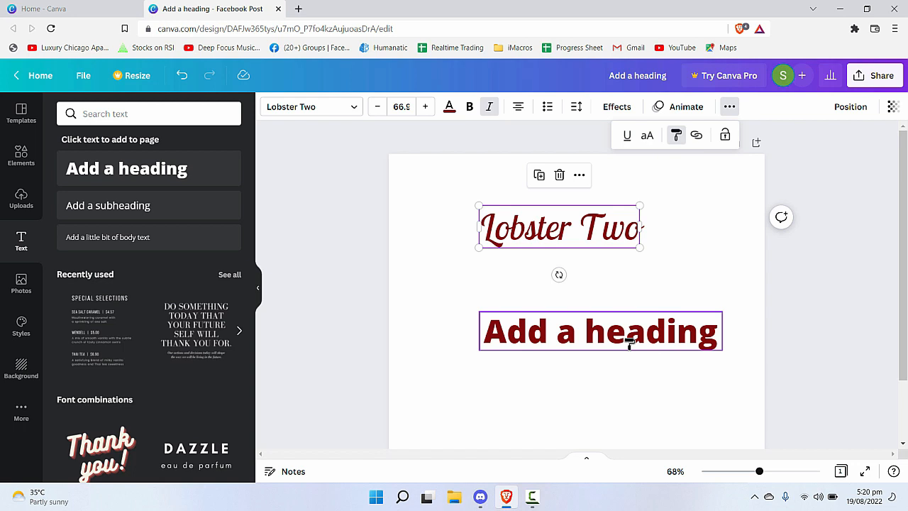
pyautogui.click(629, 343)
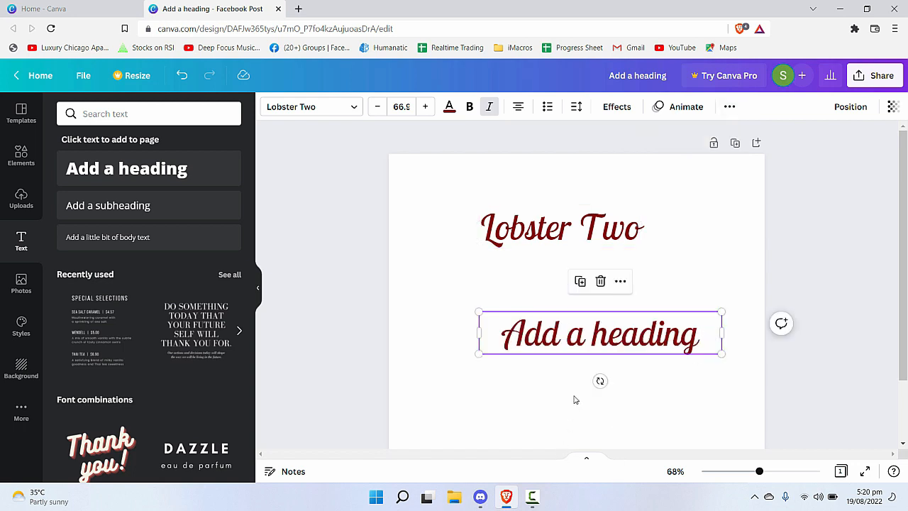
pyautogui.moveTo(683, 341); pyautogui.dragTo(641, 337)
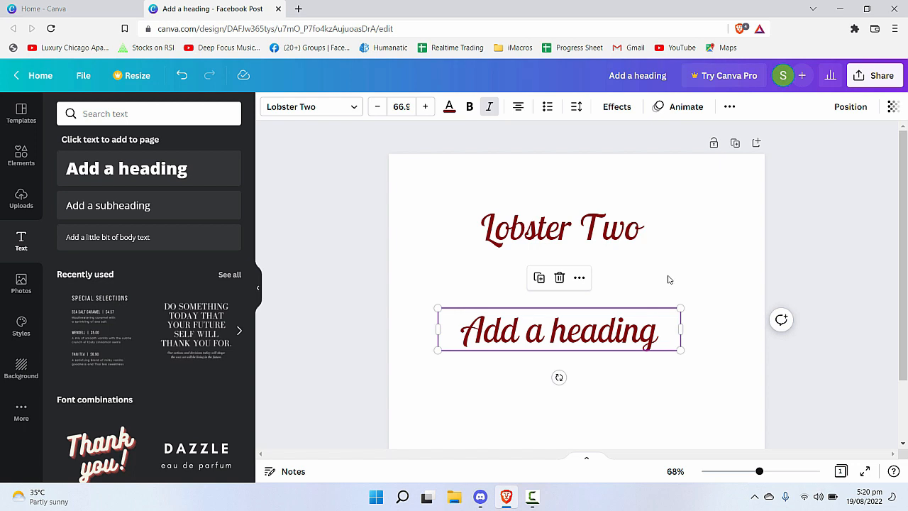
# Step: Look at the font choices for the "Lobster Two" text, then try a bulleted list on it and undo it
pyautogui.click(565, 240)
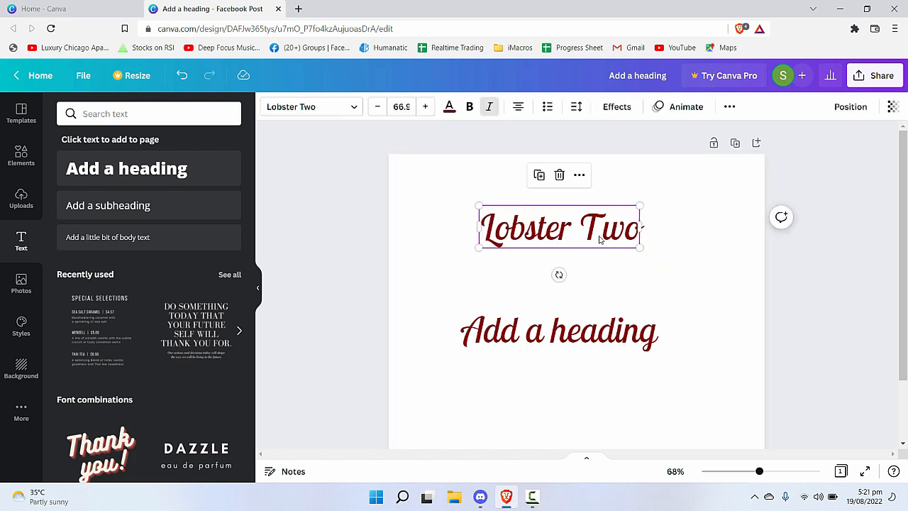
pyautogui.click(350, 110)
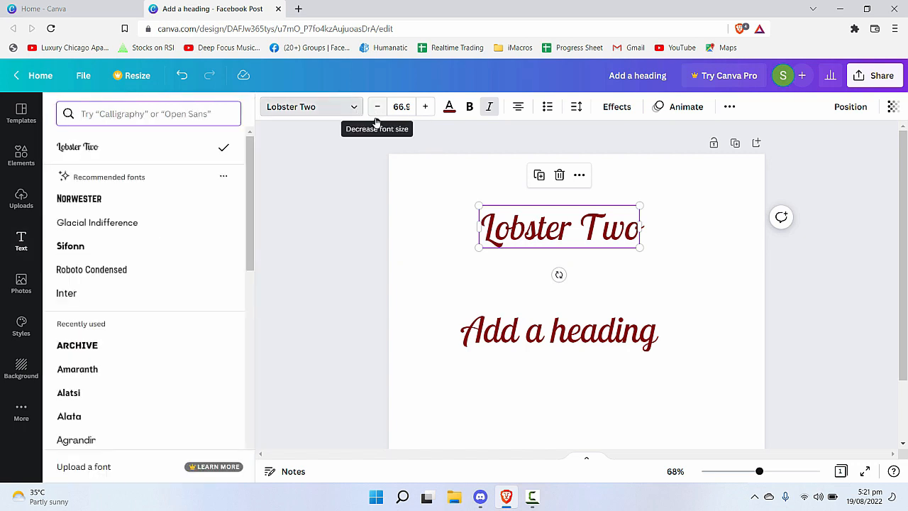
pyautogui.press('Escape')
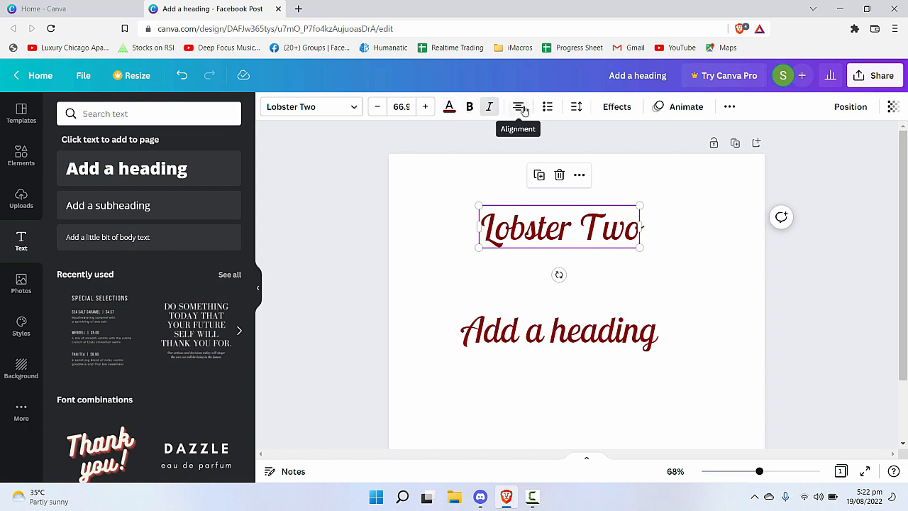
pyautogui.click(576, 106)
pyautogui.click(546, 106)
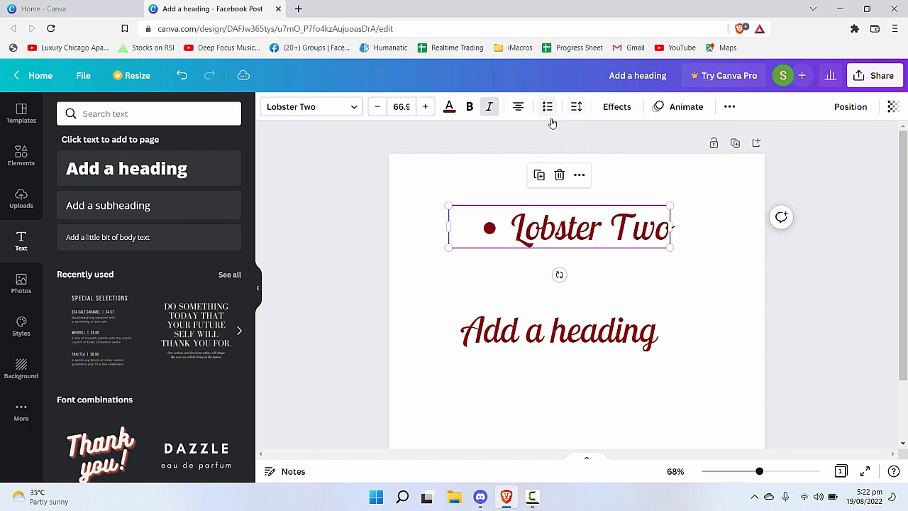
pyautogui.hotkey('ctrl', 'z')
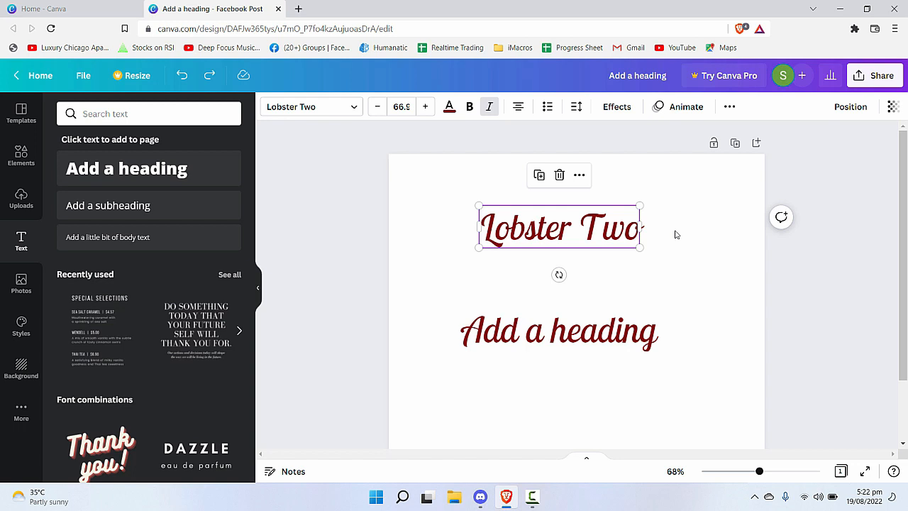
# Step: Try the Shadow and Lift effects on the "Lobster Two" text and settle on the Background effect
pyautogui.click(616, 106)
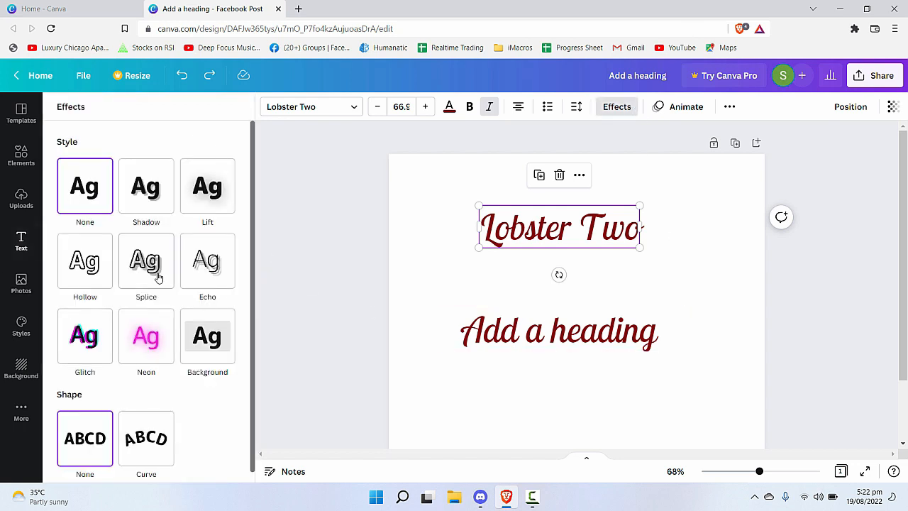
pyautogui.click(142, 203)
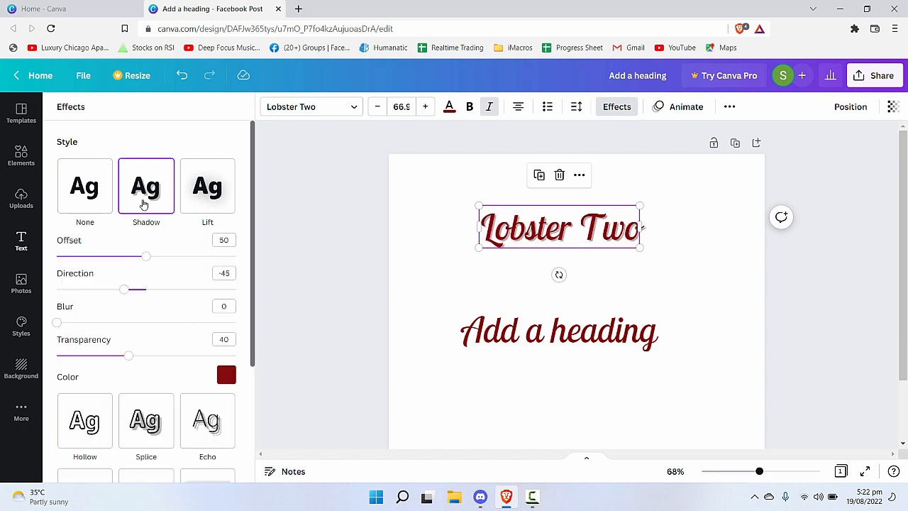
pyautogui.click(207, 198)
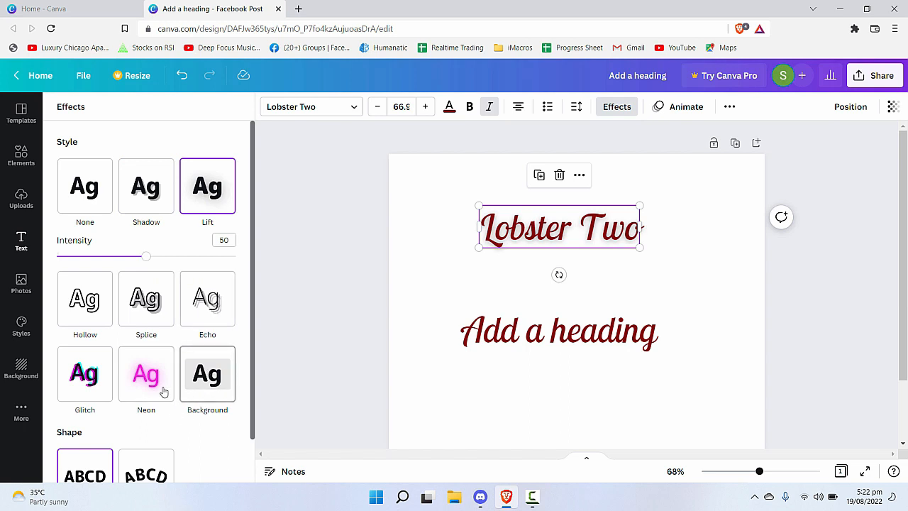
pyautogui.click(203, 401)
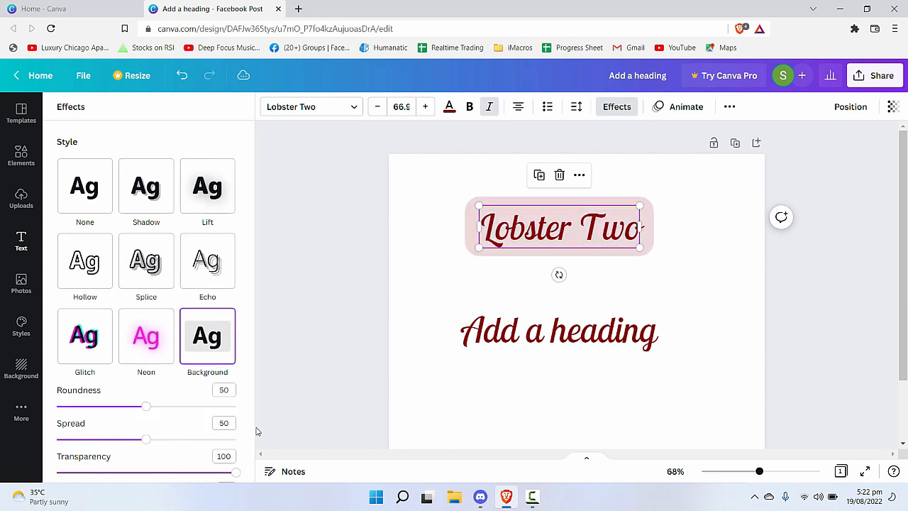
pyautogui.click(492, 200)
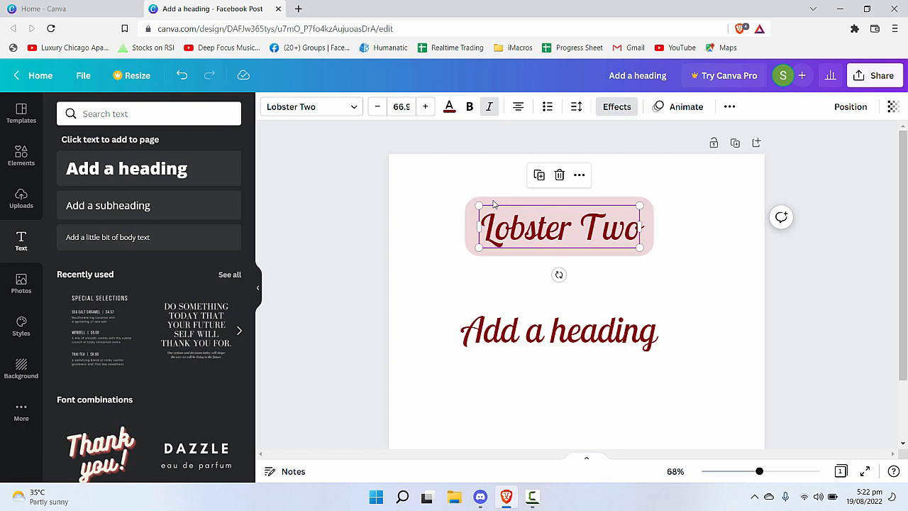
# Step: Enlarge the "Lobster Two" text together with its background to size 80.4
pyautogui.click(25, 153)
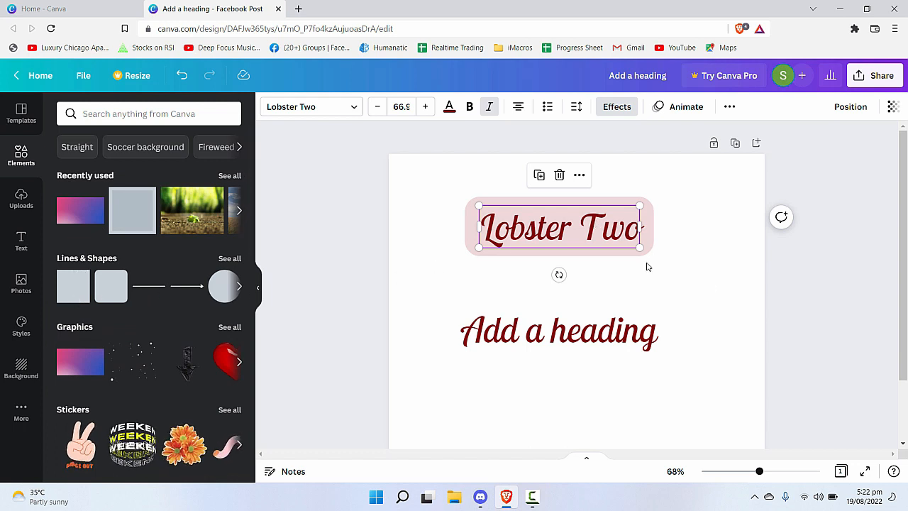
pyautogui.click(674, 268)
pyautogui.click(650, 239)
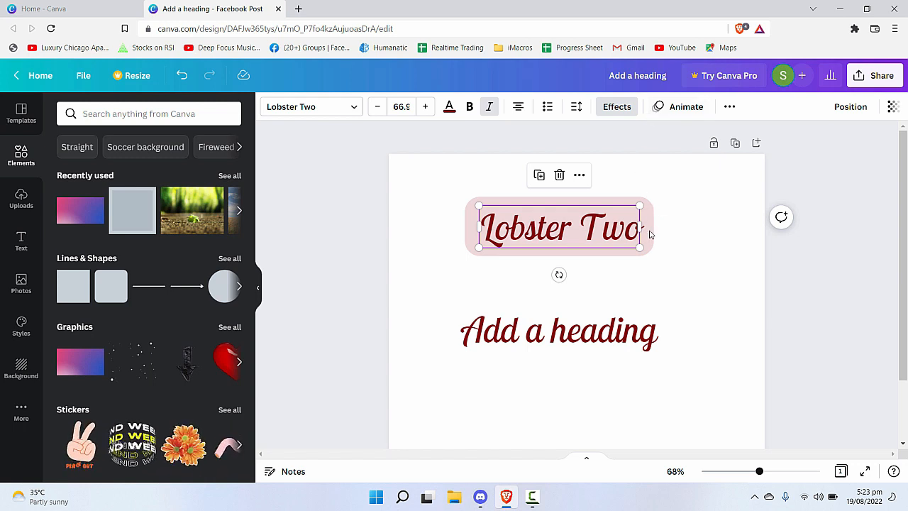
pyautogui.moveTo(639, 248); pyautogui.dragTo(671, 256)
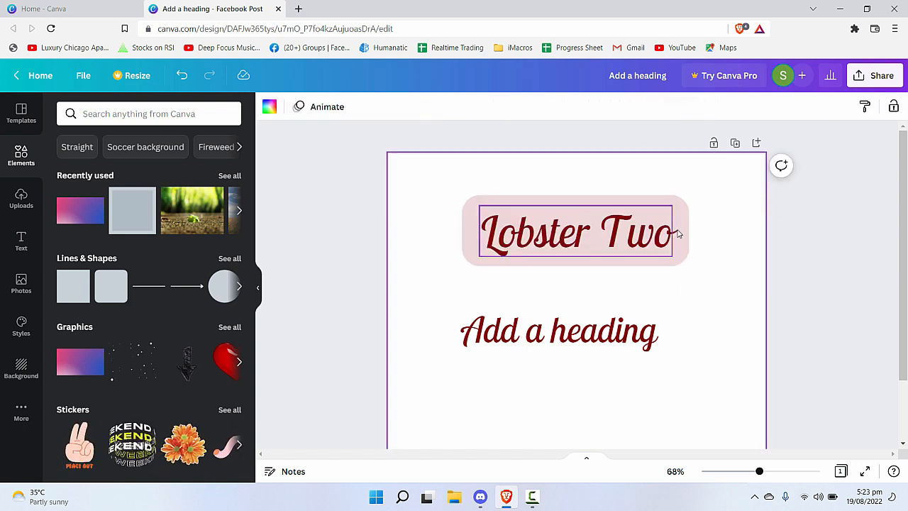
# Step: Set the roundness of the "Lobster Two" Background effect to 0 and its colour to black
pyautogui.click(614, 106)
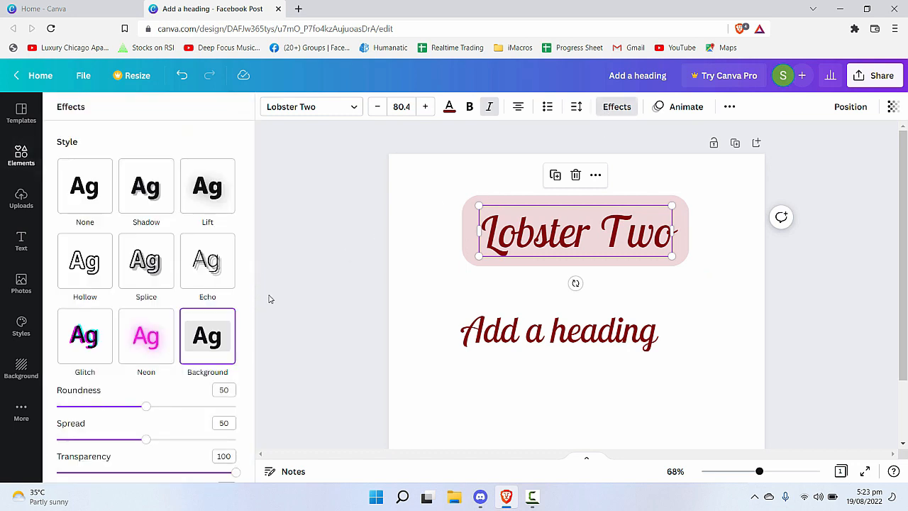
pyautogui.scroll(-2, 269, 299)
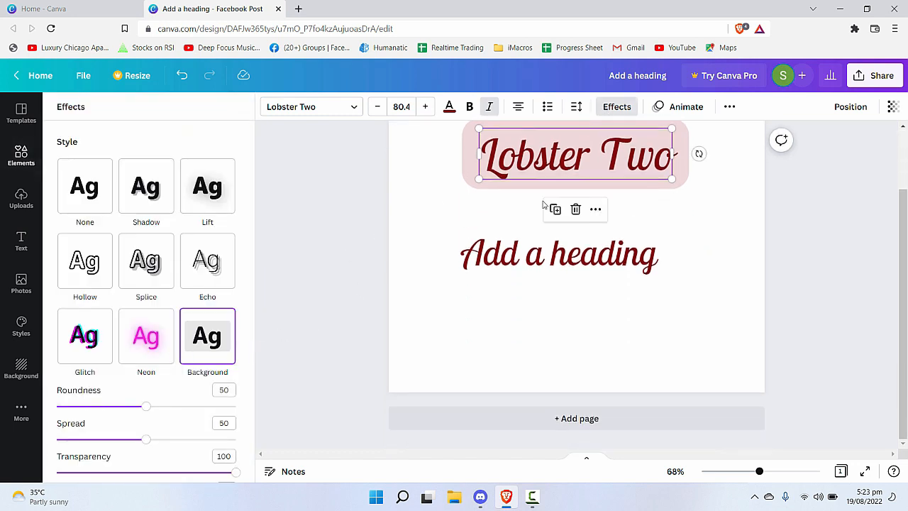
pyautogui.scroll(2, 449, 166)
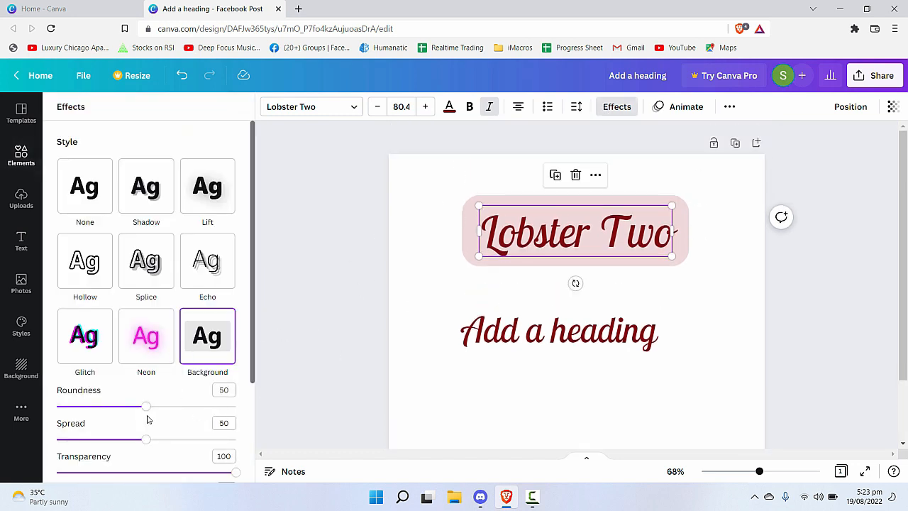
pyautogui.moveTo(146, 409); pyautogui.dragTo(57, 406)
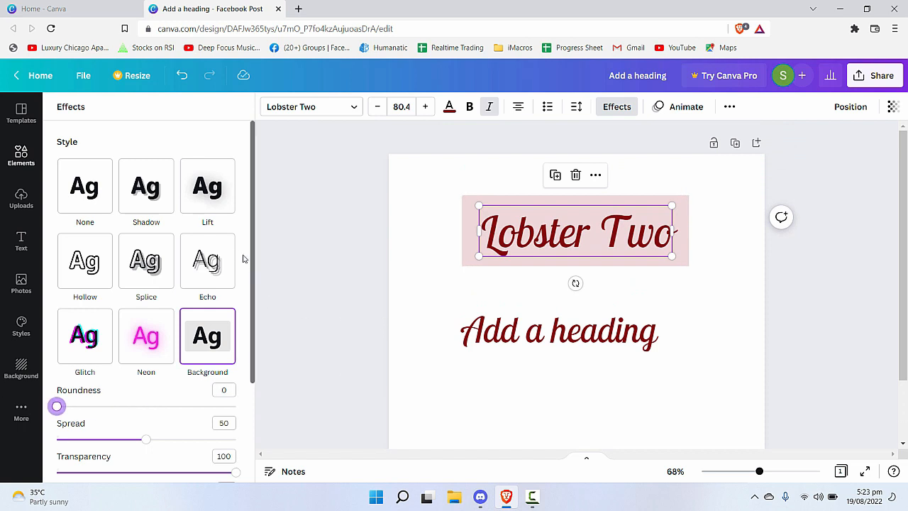
pyautogui.scroll(-2, 240, 260)
pyautogui.scroll(-1, 241, 260)
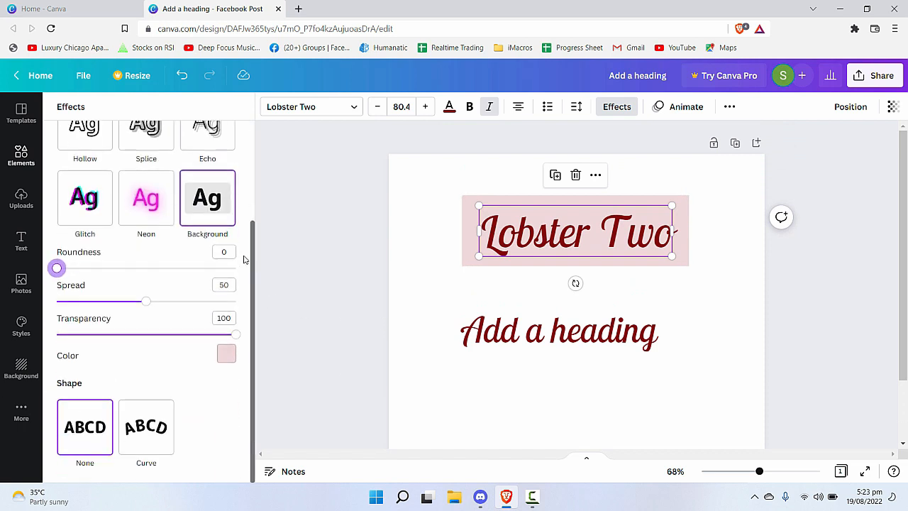
pyautogui.click(225, 355)
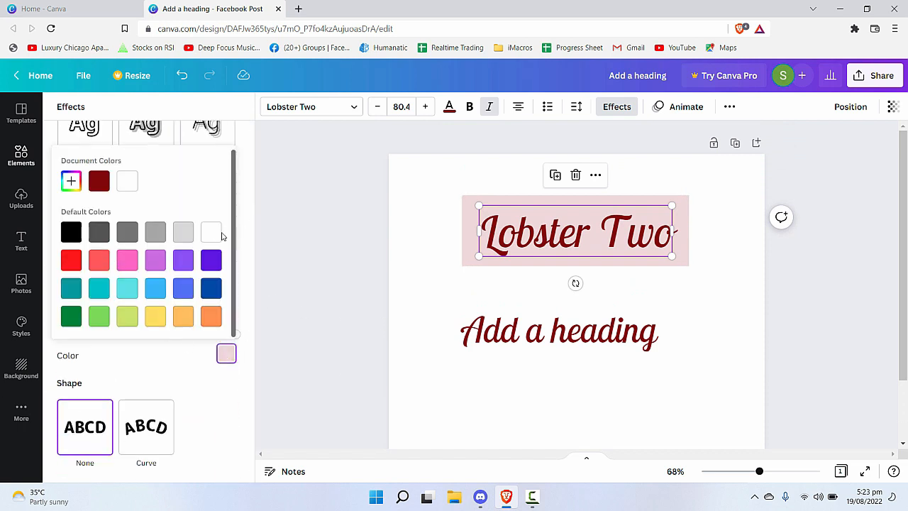
pyautogui.click(71, 232)
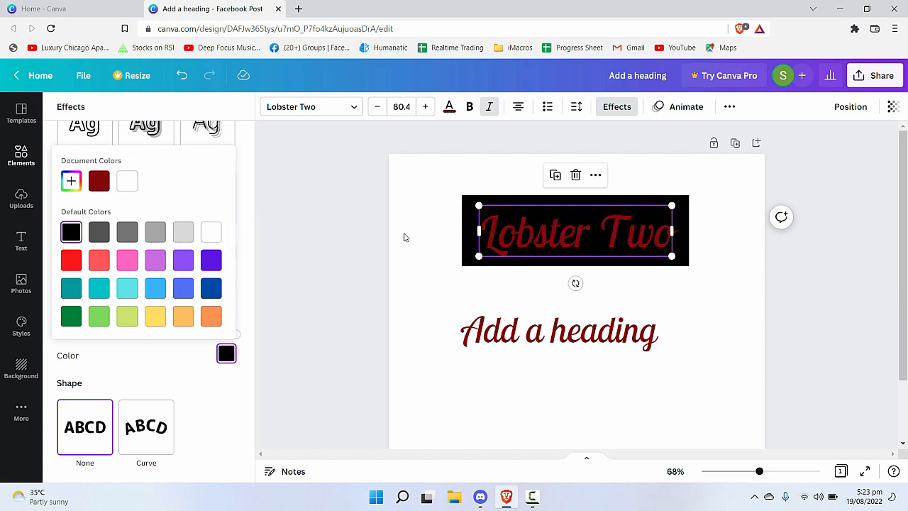
# Step: Change the colour of the "Lobster Two" lettering to white
pyautogui.doubleClick(515, 235)
pyautogui.click(449, 107)
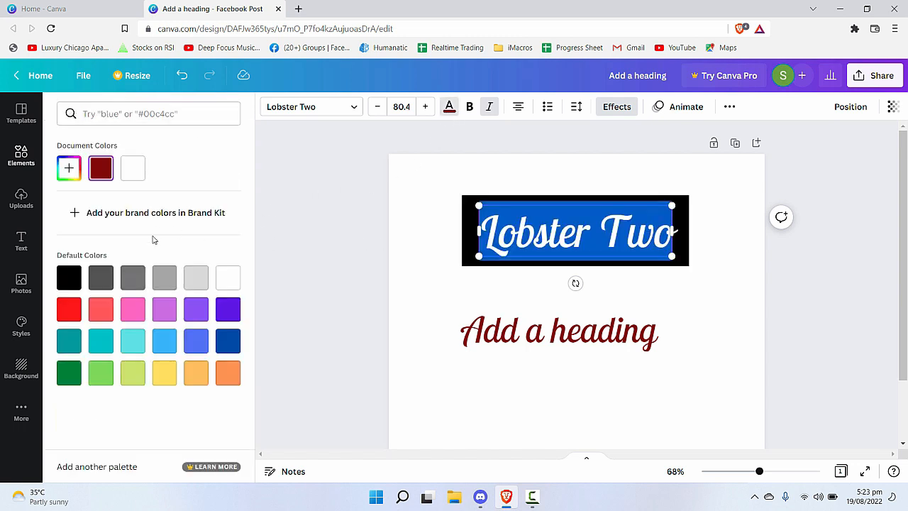
pyautogui.click(227, 277)
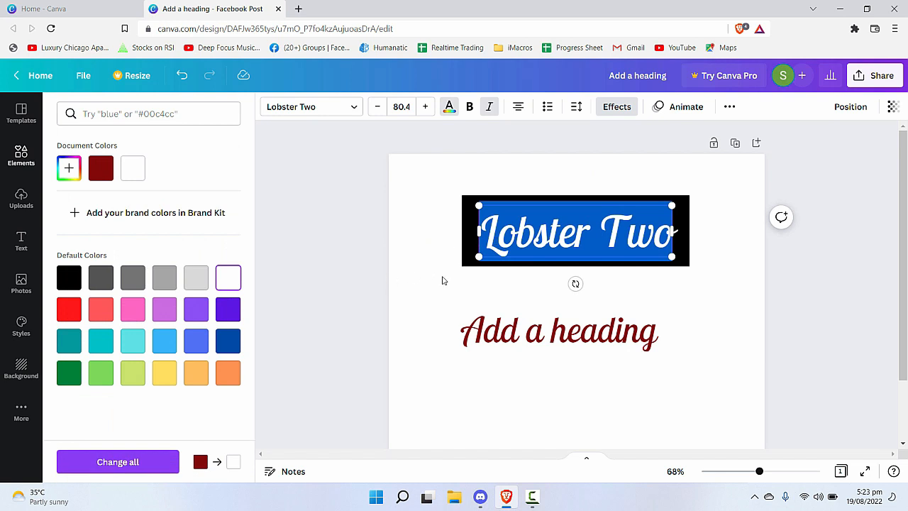
pyautogui.click(474, 256)
pyautogui.click(475, 253)
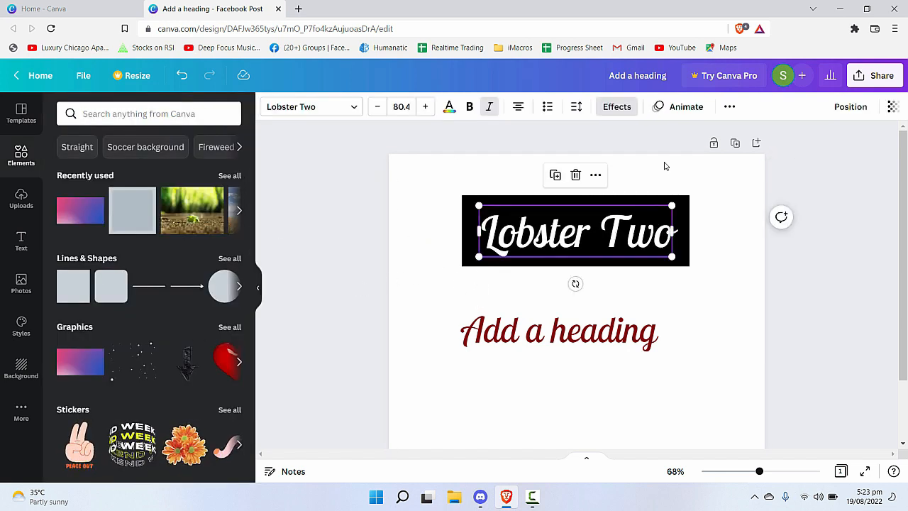
# Step: Recolour the "Lobster Two" Background effect to a custom blue slightly darker than the default #06479D
pyautogui.click(616, 106)
pyautogui.scroll(-2, 229, 352)
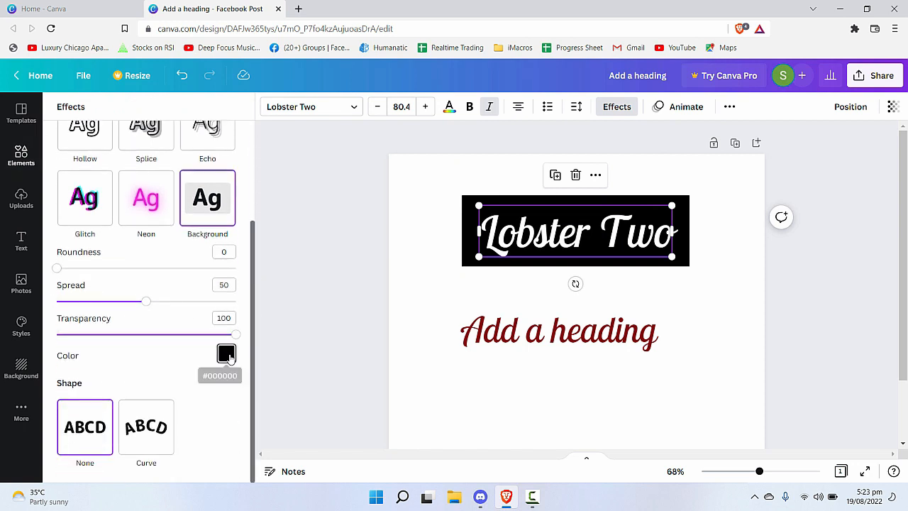
pyautogui.click(227, 352)
pyautogui.click(211, 287)
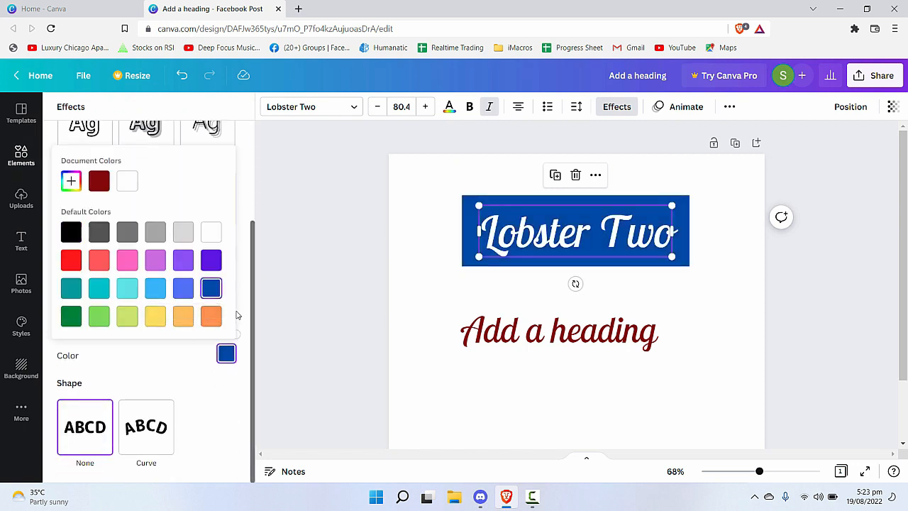
pyautogui.click(71, 181)
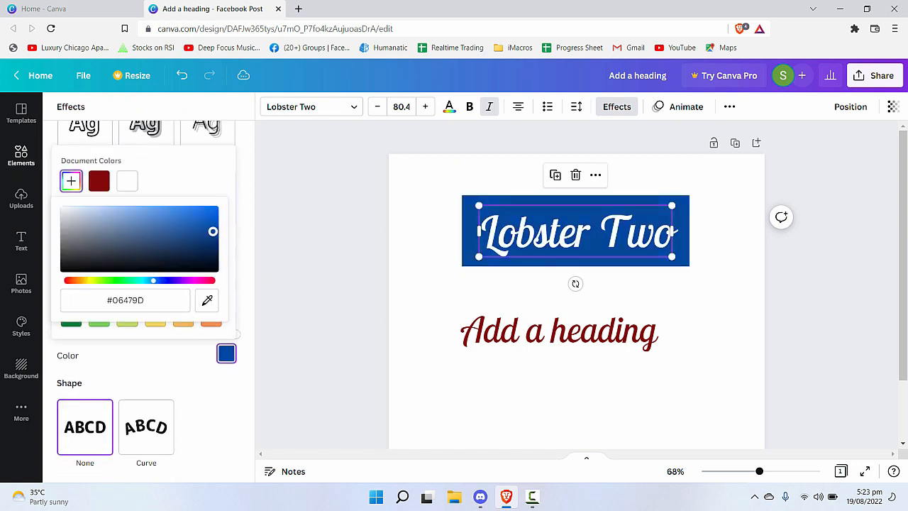
pyautogui.moveTo(213, 231); pyautogui.dragTo(211, 241)
pyautogui.click(662, 416)
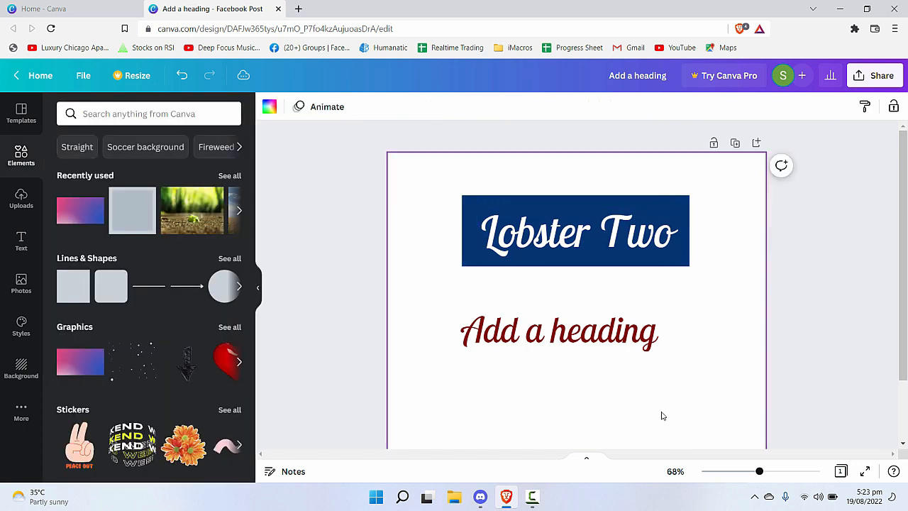
# Step: Set the spread of the "Lobster Two" text's Background effect to 23
pyautogui.click(674, 237)
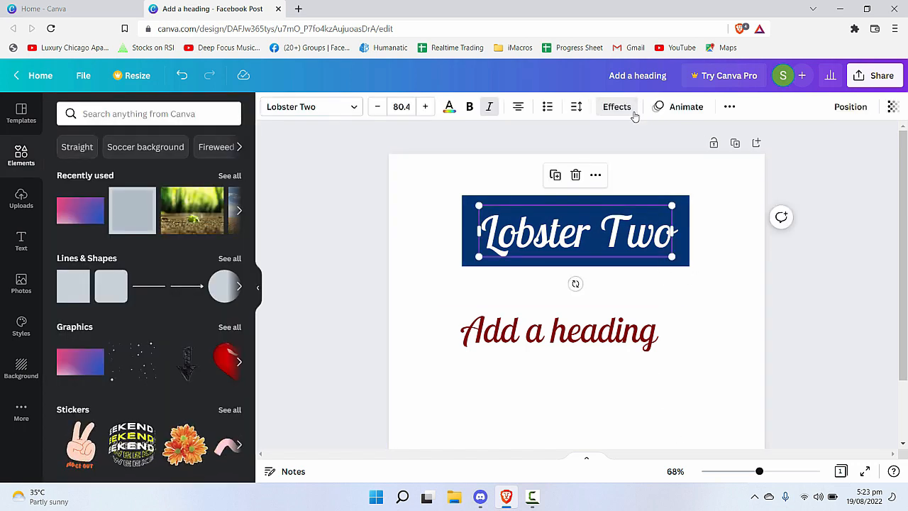
pyautogui.click(616, 107)
pyautogui.scroll(-3, 202, 296)
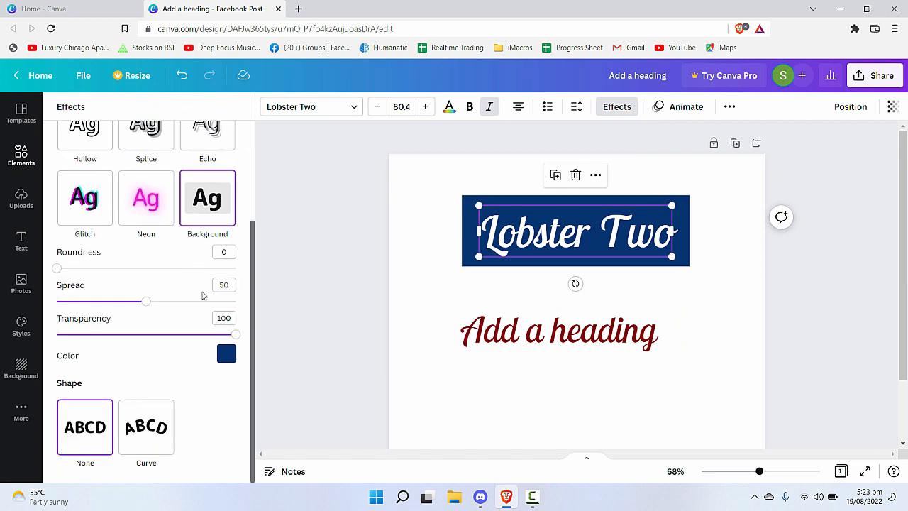
pyautogui.moveTo(236, 335); pyautogui.dragTo(272, 338)
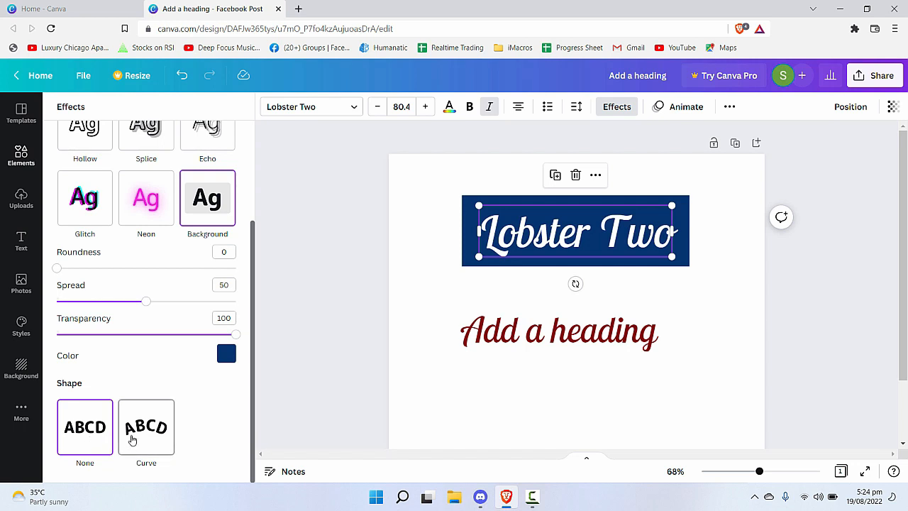
pyautogui.moveTo(146, 300); pyautogui.dragTo(100, 304)
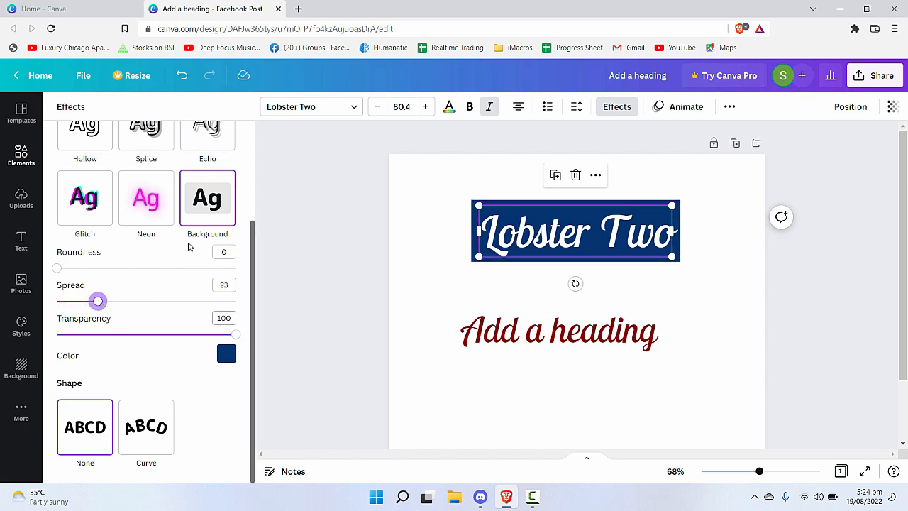
pyautogui.scroll(2, 240, 280)
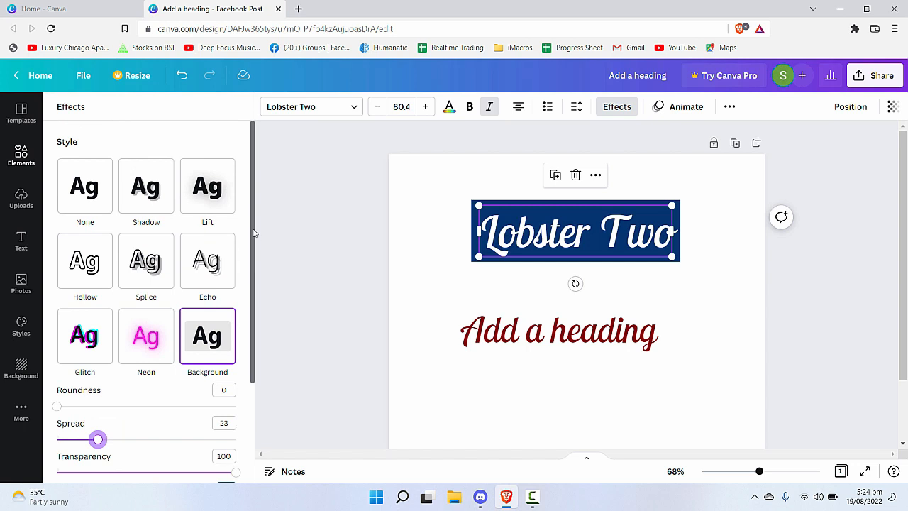
pyautogui.click(456, 263)
# Step: Delete the "Add a heading" text and move "Lobster Two" to the upper-left part of the page
pyautogui.click(535, 258)
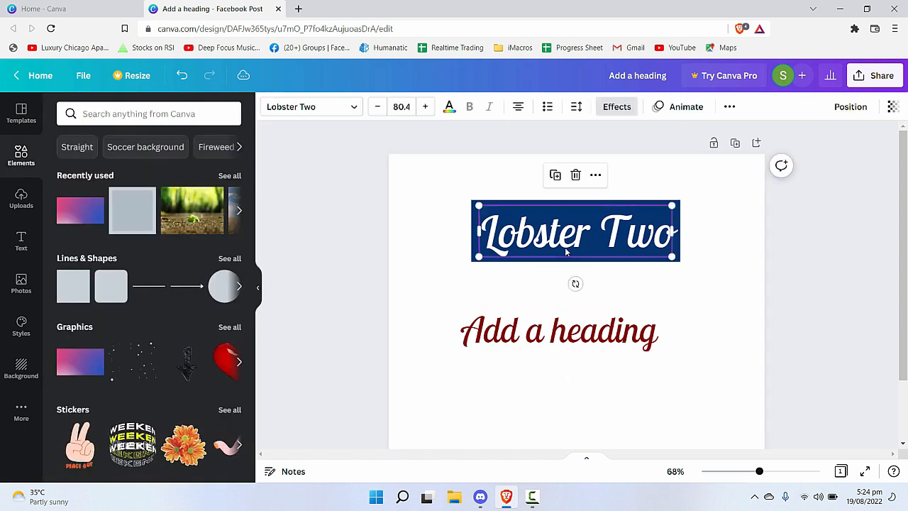
pyautogui.click(569, 316)
pyautogui.press('Delete')
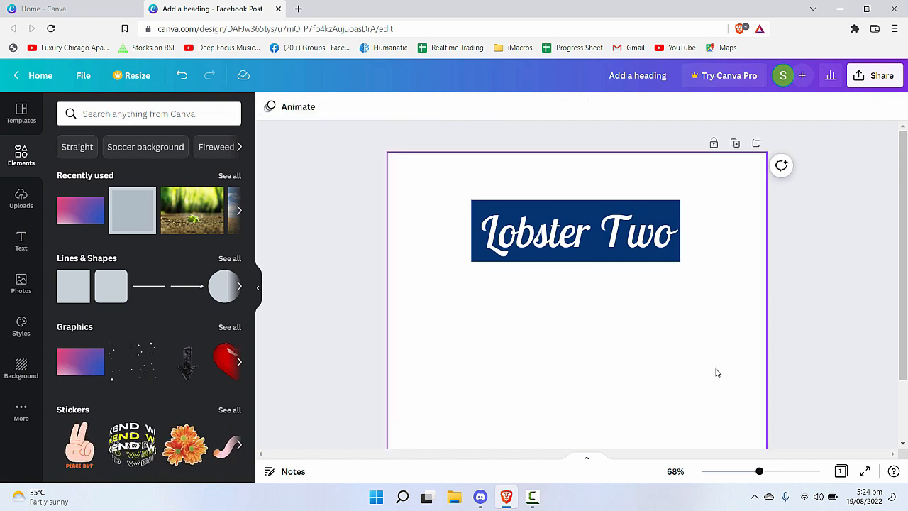
pyautogui.moveTo(672, 232); pyautogui.dragTo(610, 198)
pyautogui.click(534, 238)
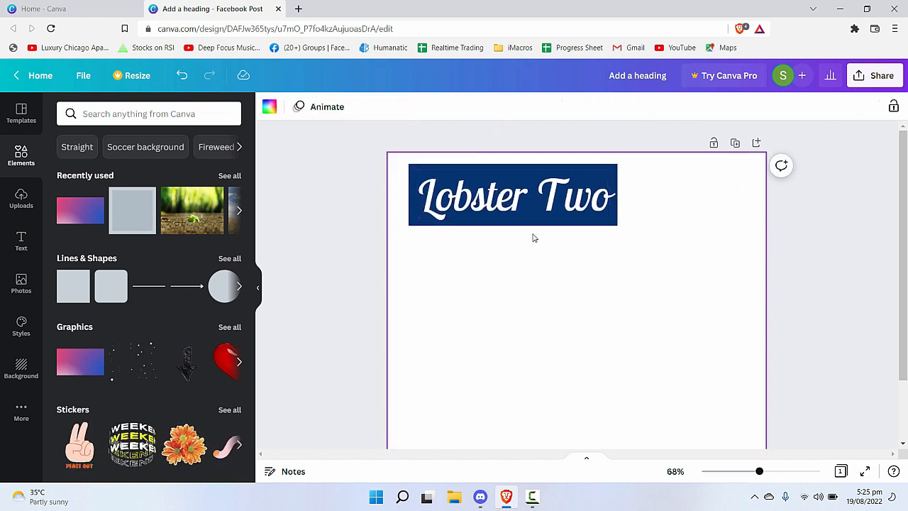
# Step: Search the text library for "paragraph"
pyautogui.click(12, 238)
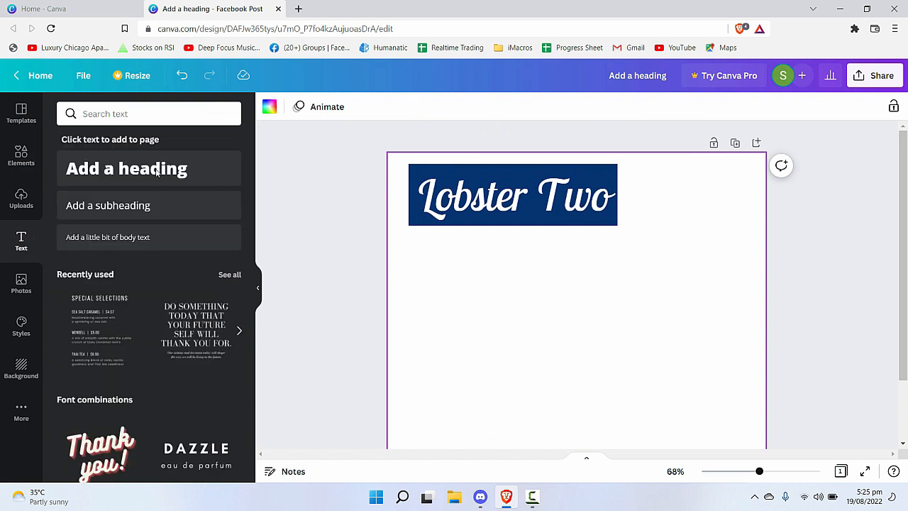
pyautogui.click(127, 116)
pyautogui.write('parag')
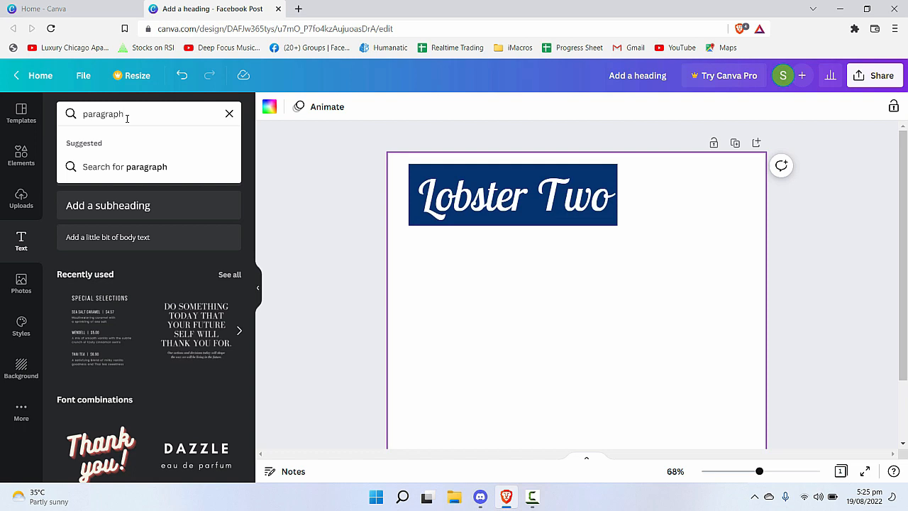
pyautogui.write('raph')
pyautogui.press('Return')
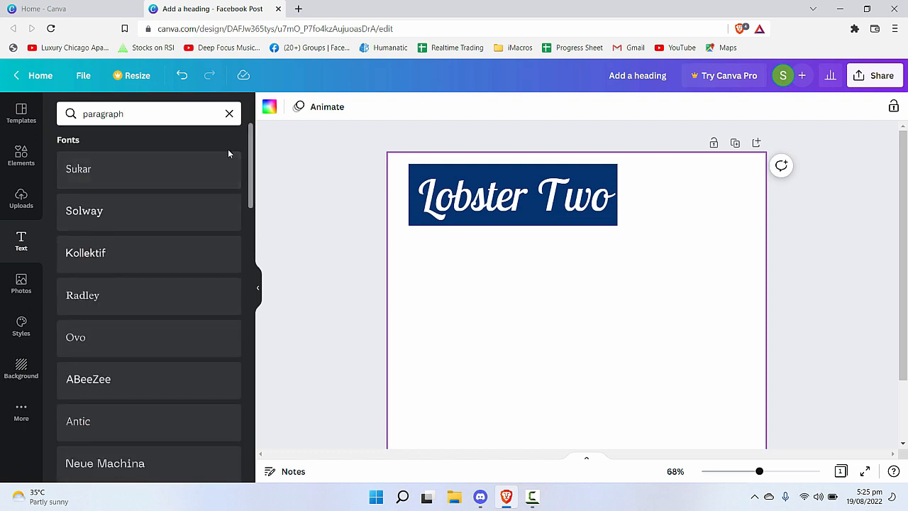
pyautogui.scroll(-15, 239, 178)
pyautogui.scroll(-5, 242, 181)
pyautogui.click(229, 114)
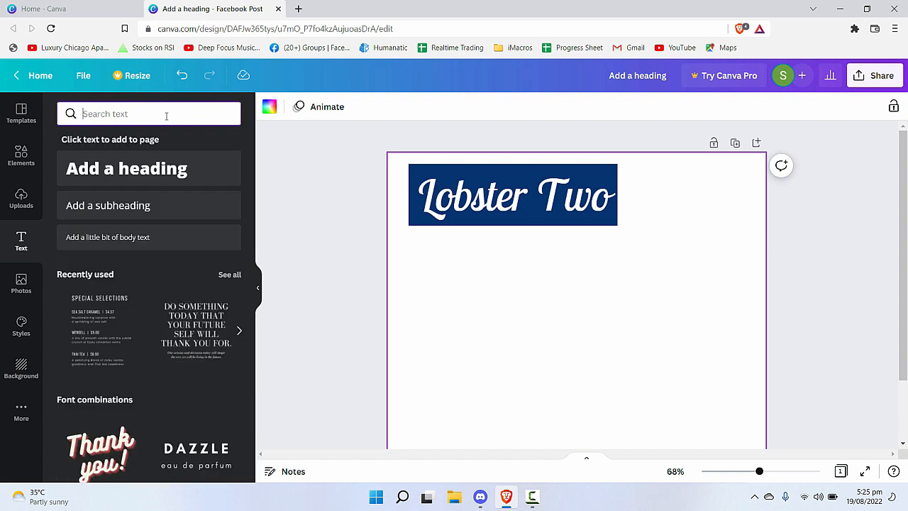
pyautogui.write('para')
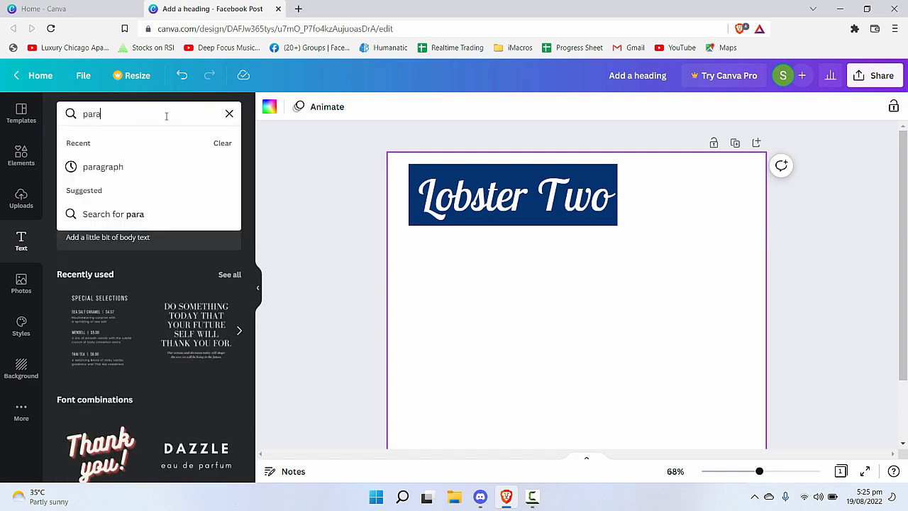
pyautogui.write('graph')
pyautogui.press('Return')
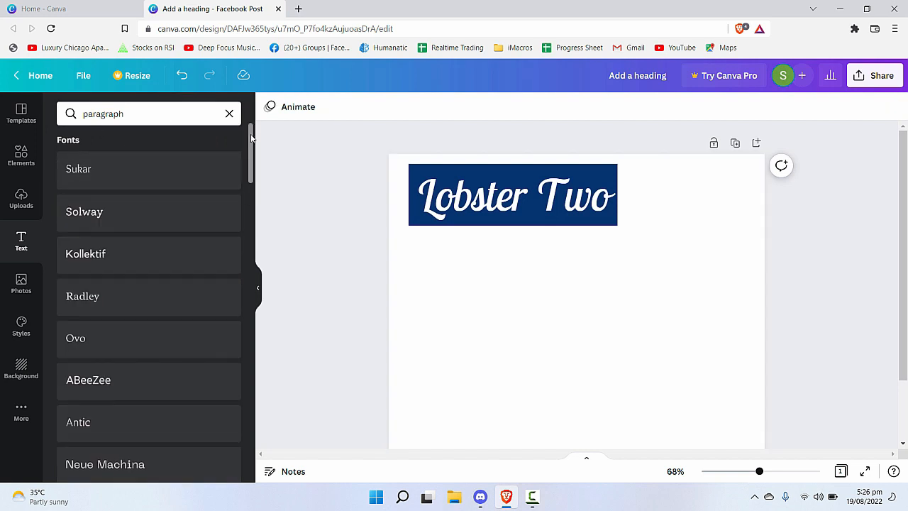
pyautogui.moveTo(251, 142); pyautogui.dragTo(281, 500)
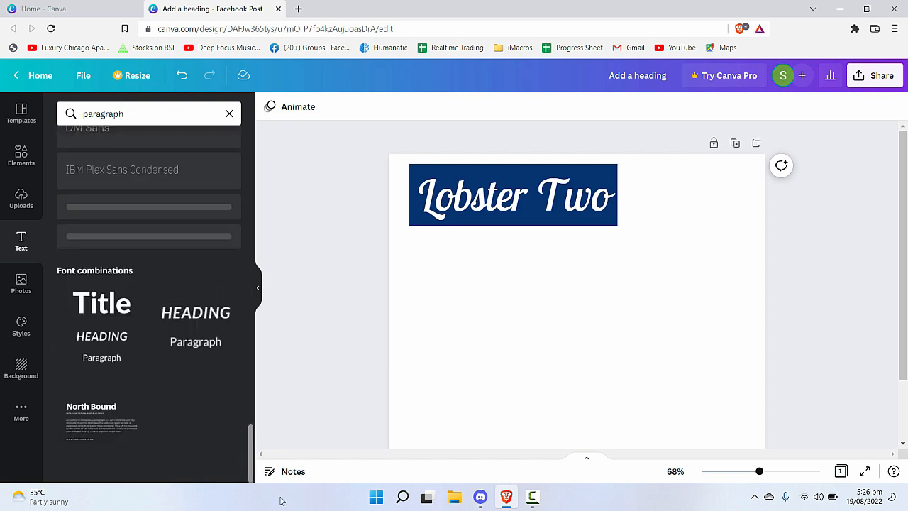
pyautogui.click(236, 337)
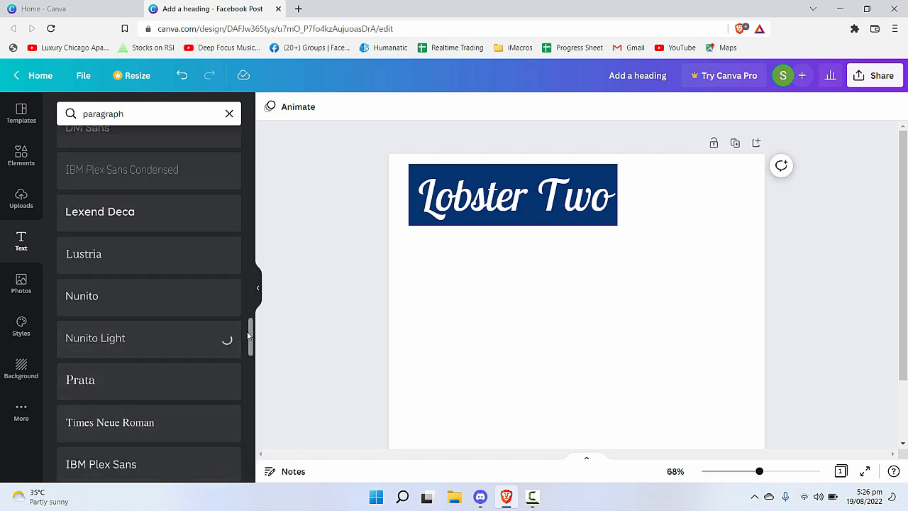
pyautogui.scroll(-10, 189, 427)
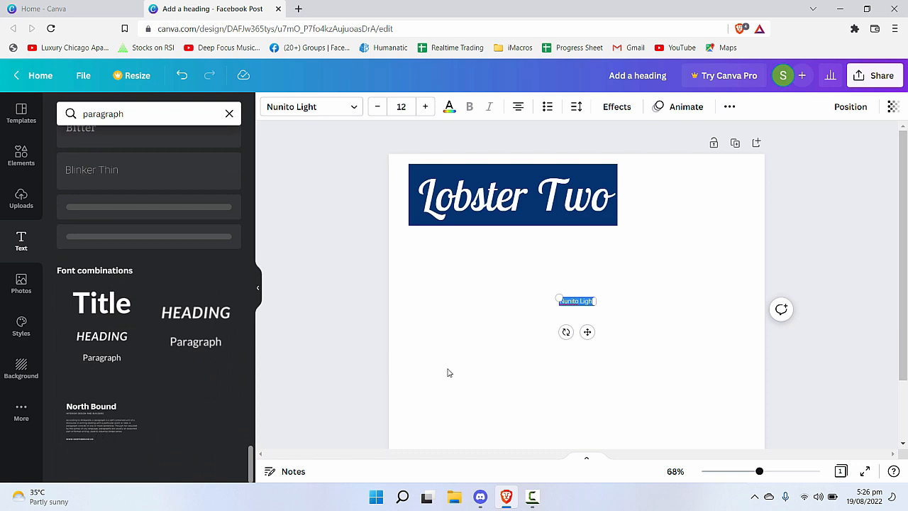
pyautogui.hotkey('ctrl', 'z')
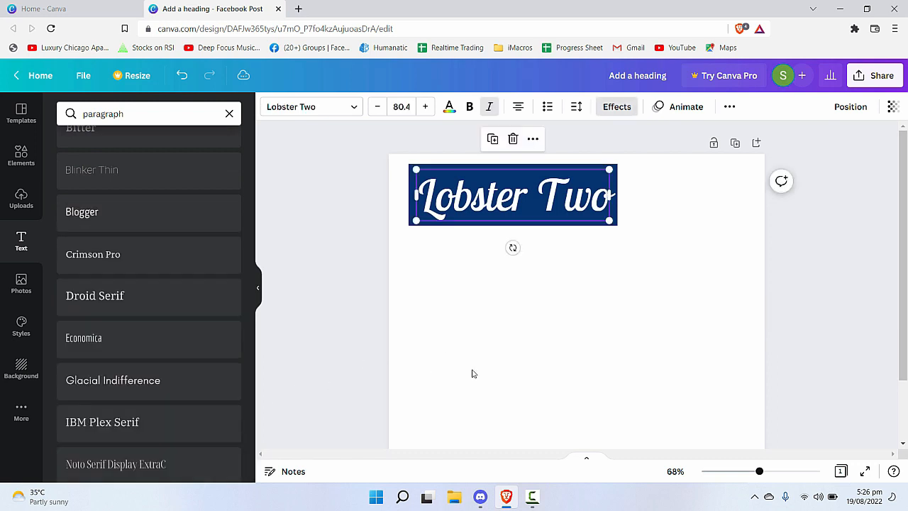
pyautogui.click(493, 355)
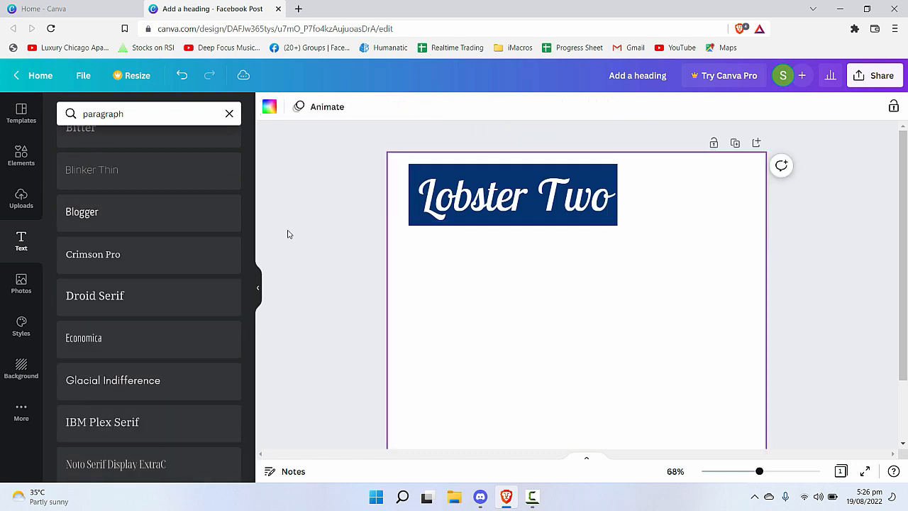
# Step: Set the page background to black and add the "North Bound" font combination from the paragraph results
pyautogui.click(31, 375)
pyautogui.click(91, 144)
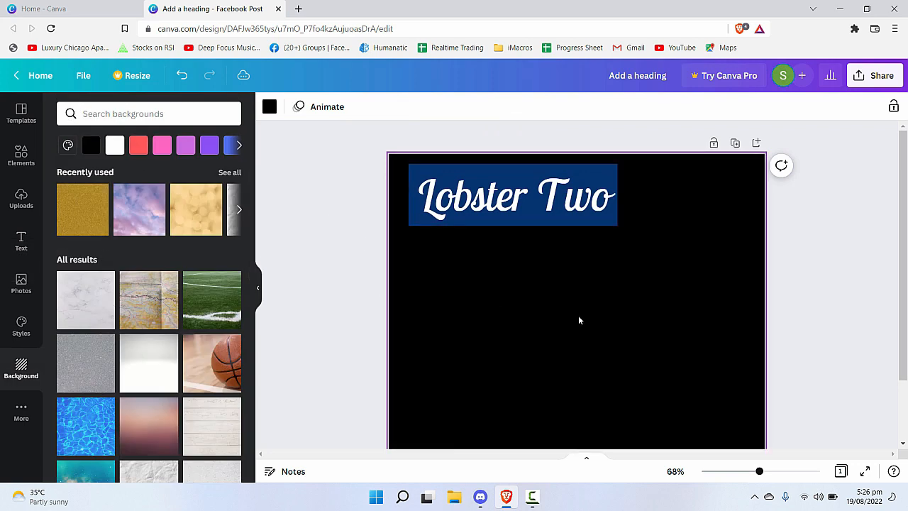
pyautogui.click(21, 241)
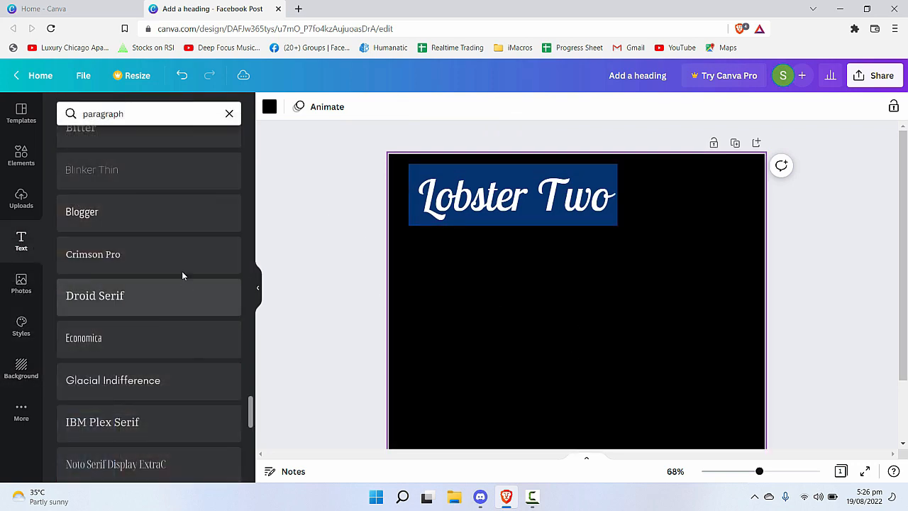
pyautogui.scroll(-5, 206, 418)
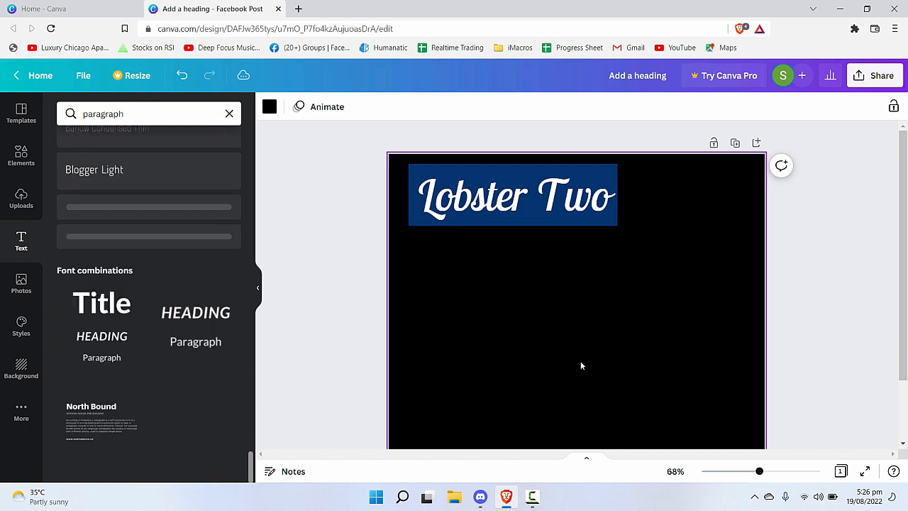
pyautogui.click(64, 420)
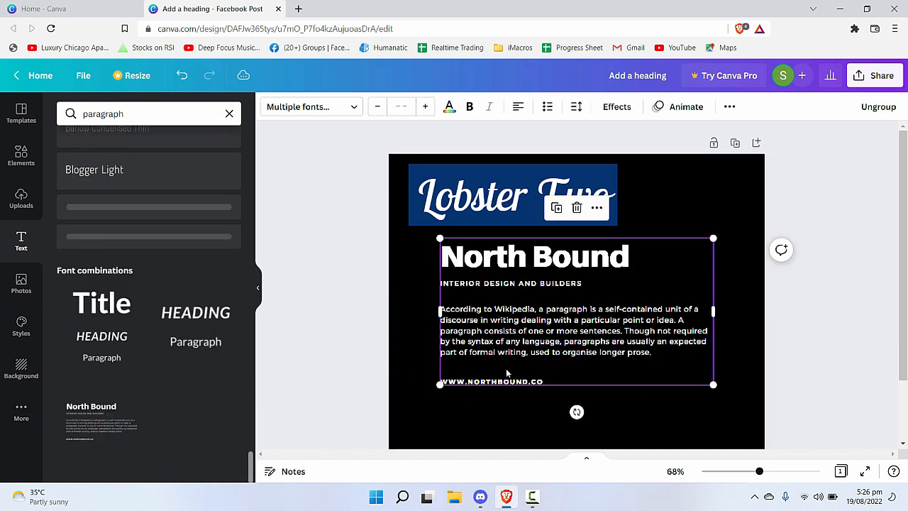
pyautogui.click(438, 378)
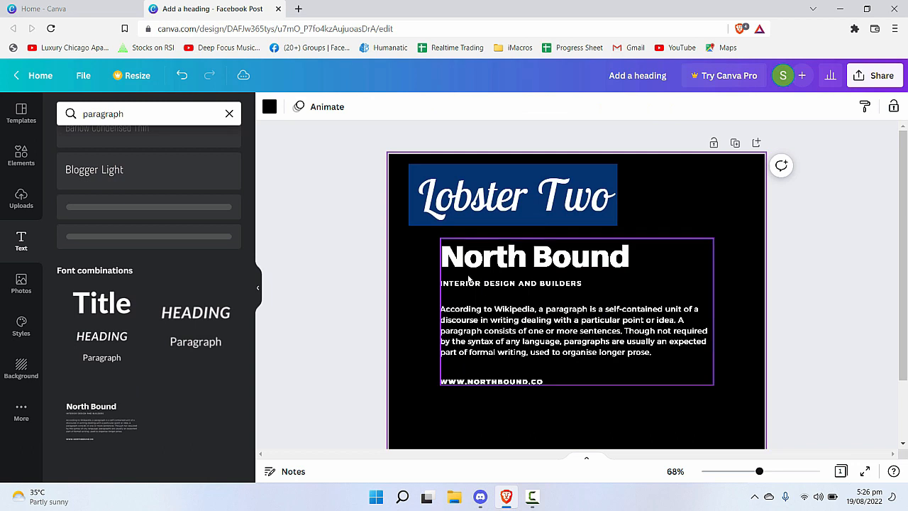
# Step: Change the colour of the "North Bound" text group to black and the page background to white
pyautogui.click(660, 349)
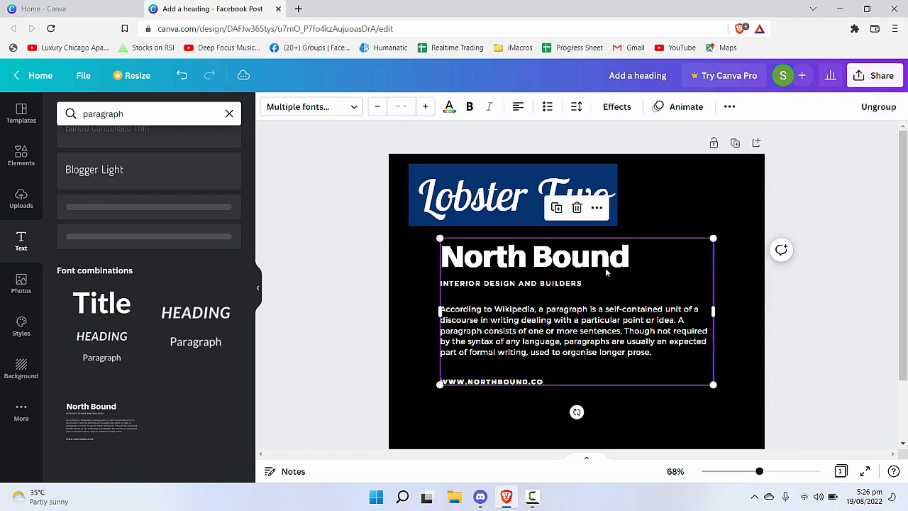
pyautogui.click(449, 106)
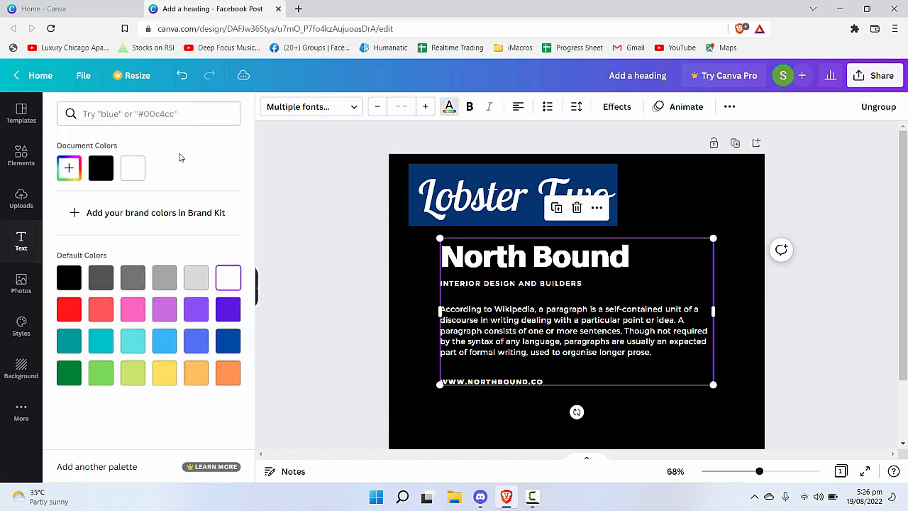
pyautogui.click(101, 168)
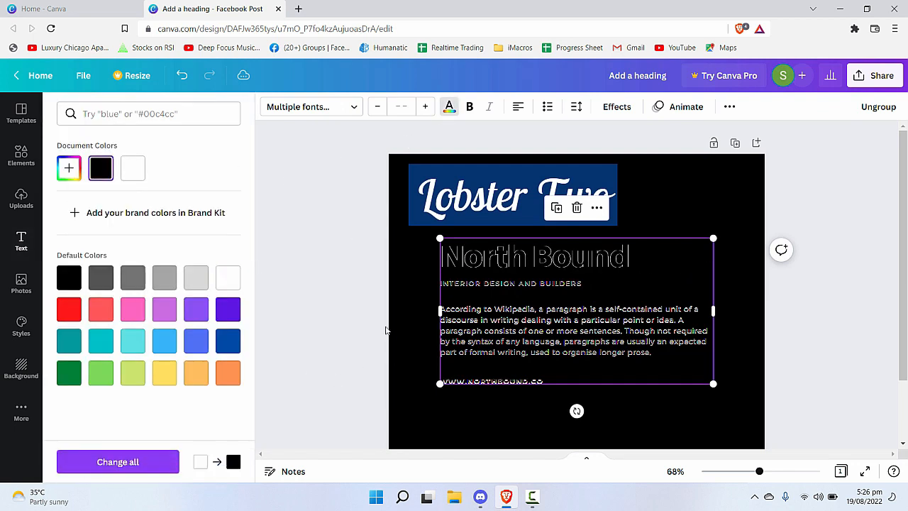
pyautogui.click(416, 258)
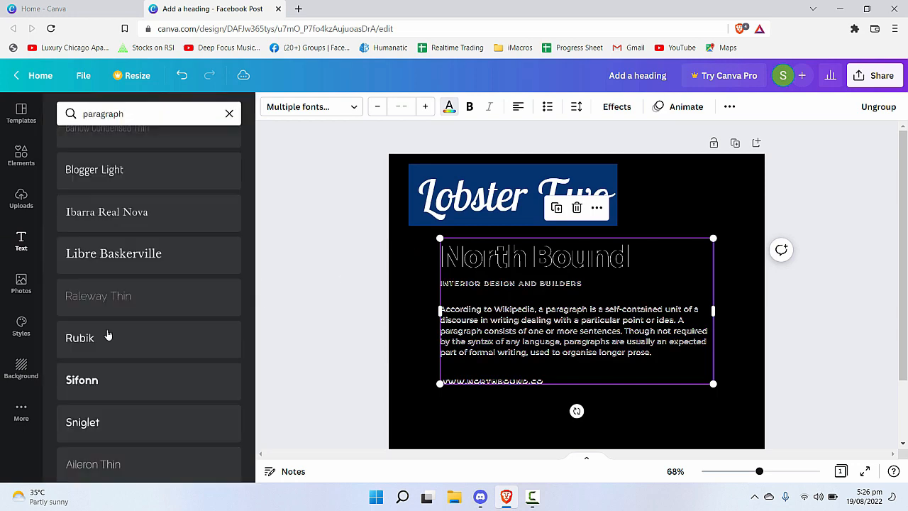
pyautogui.click(22, 367)
pyautogui.click(114, 144)
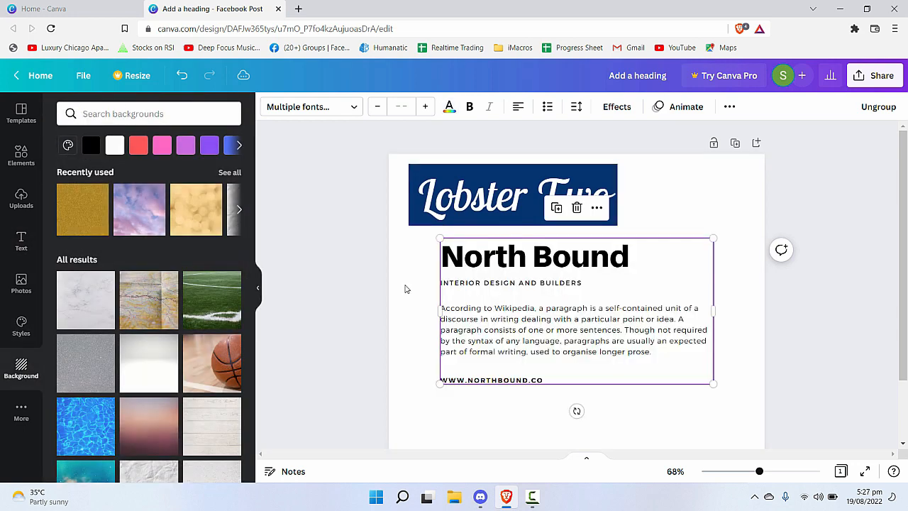
# Step: Delete the "Lobster Two" text and move the "North Bound" text group to the upper-left part of the page
pyautogui.moveTo(704, 362); pyautogui.dragTo(628, 356)
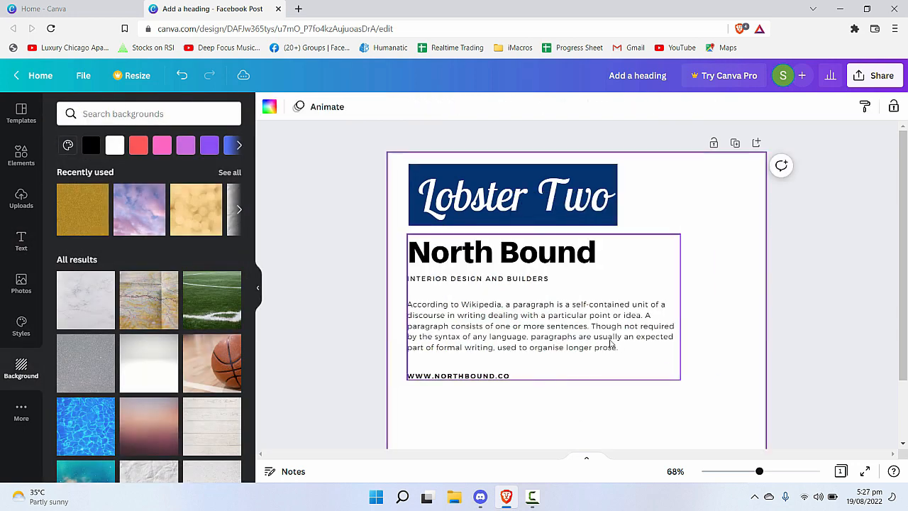
pyautogui.doubleClick(547, 268)
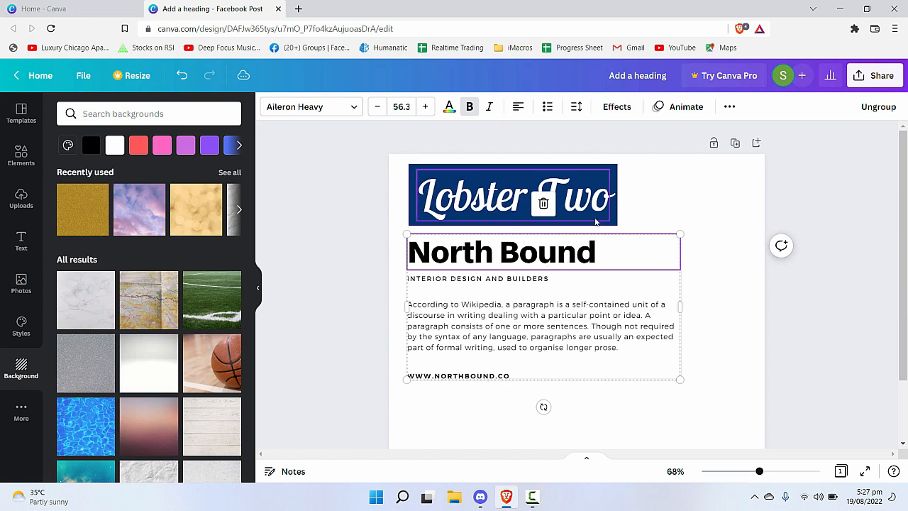
pyautogui.click(575, 203)
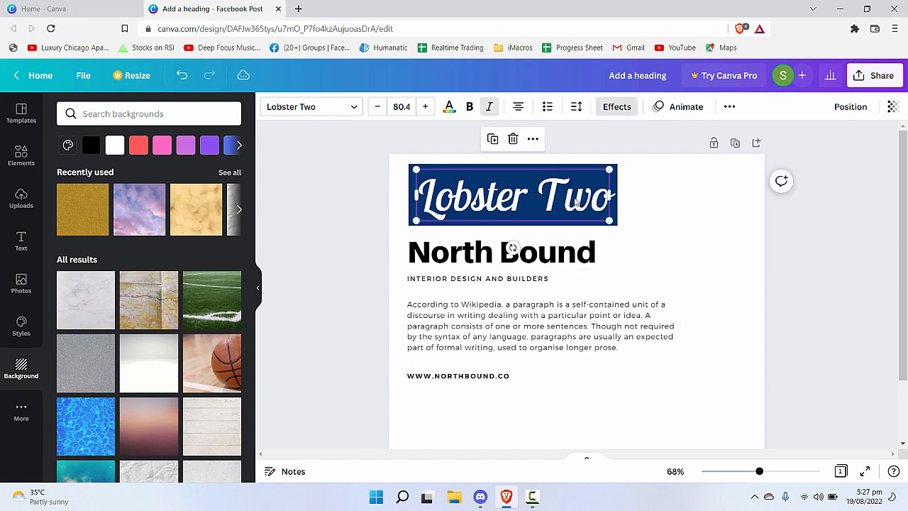
pyautogui.click(512, 139)
pyautogui.click(611, 312)
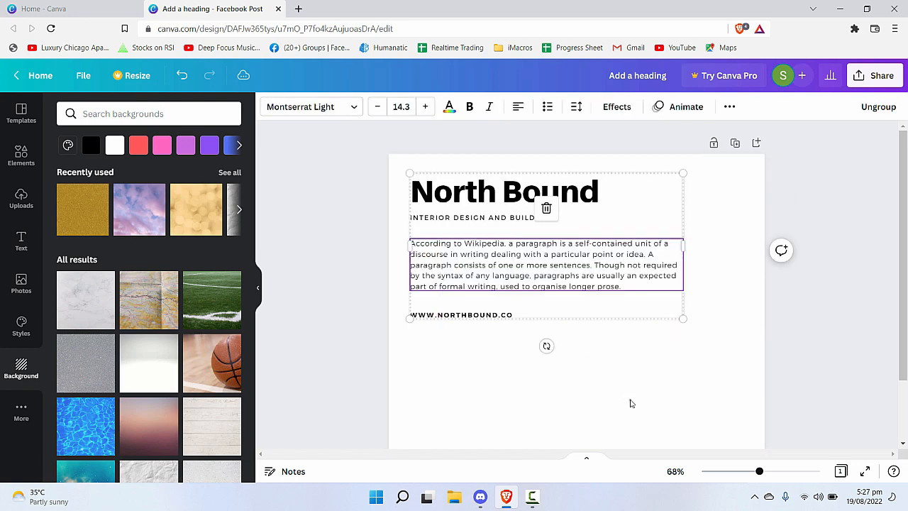
pyautogui.click(630, 403)
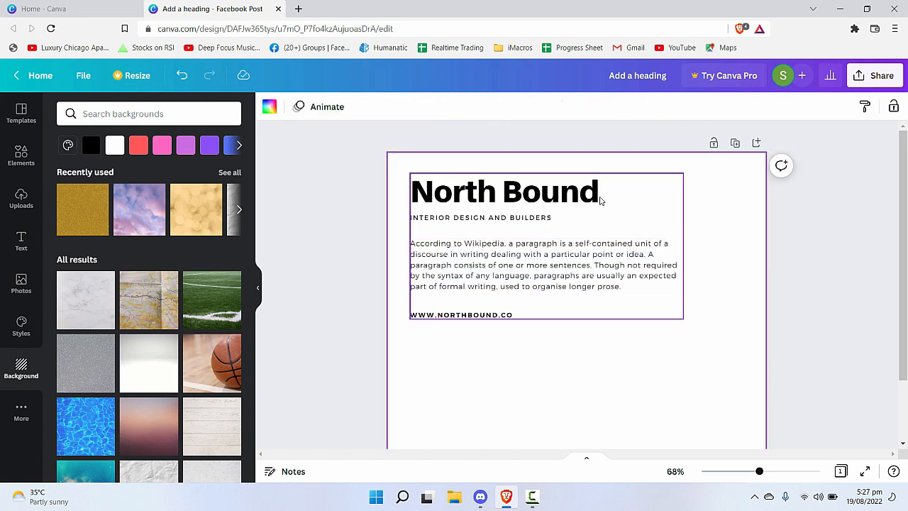
# Step: Select the heading, subheading, paragraph and web address of the "North Bound" group one after another for editing, leaving them unedited
pyautogui.doubleClick(552, 197)
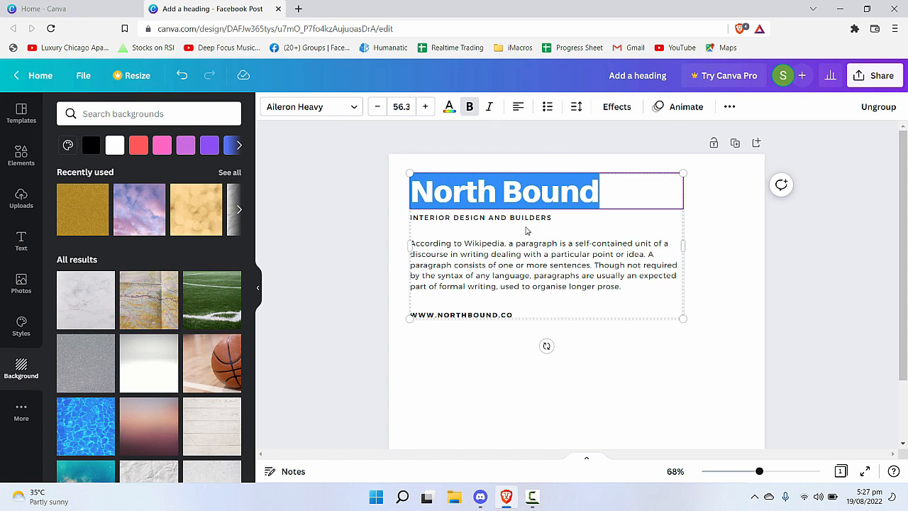
pyautogui.doubleClick(526, 222)
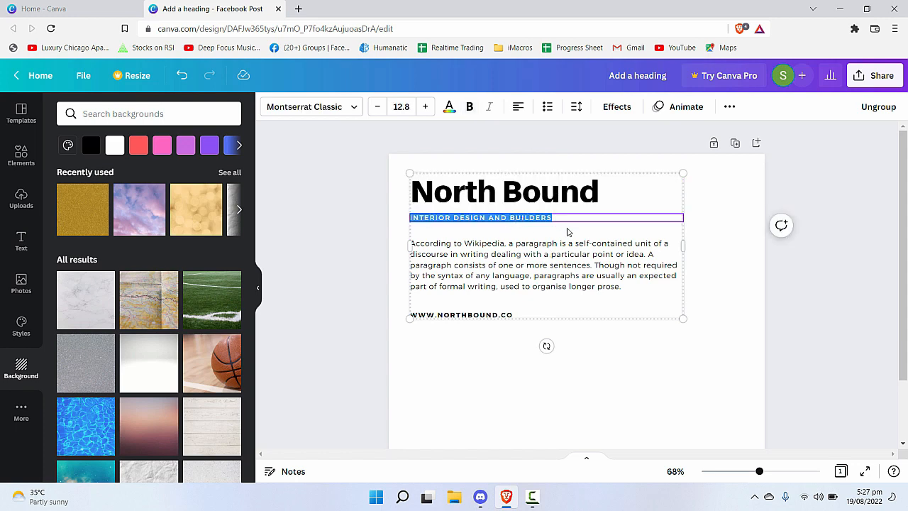
pyautogui.doubleClick(547, 253)
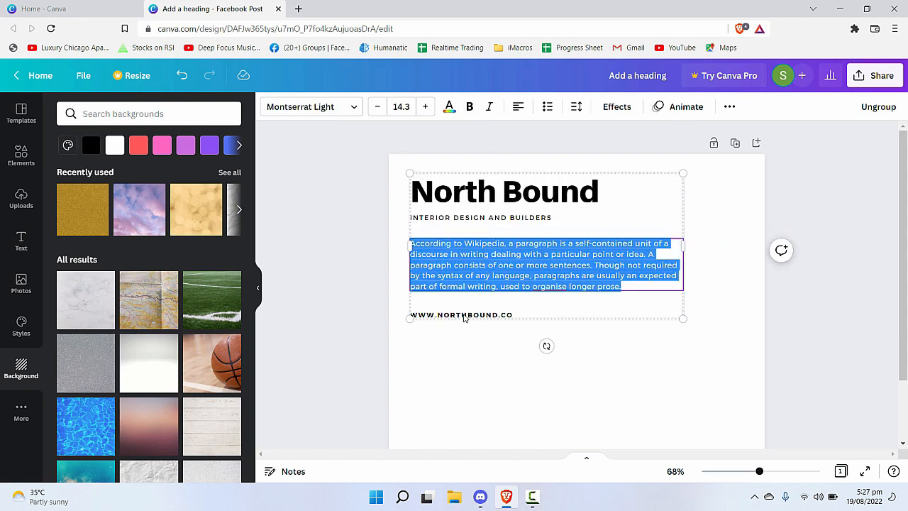
pyautogui.click(466, 317)
pyautogui.click(423, 345)
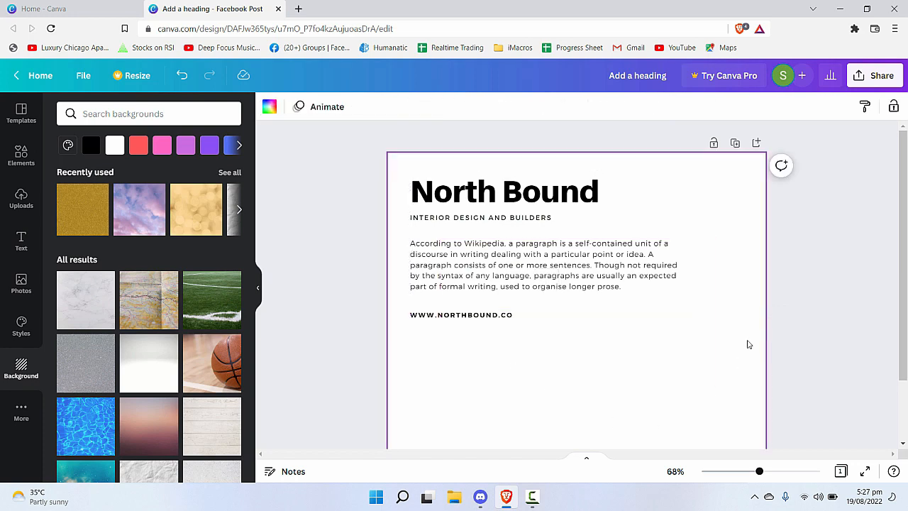
# Step: Move the whole "North Bound" text group slightly to the right and down on the page
pyautogui.moveTo(731, 191); pyautogui.dragTo(694, 296)
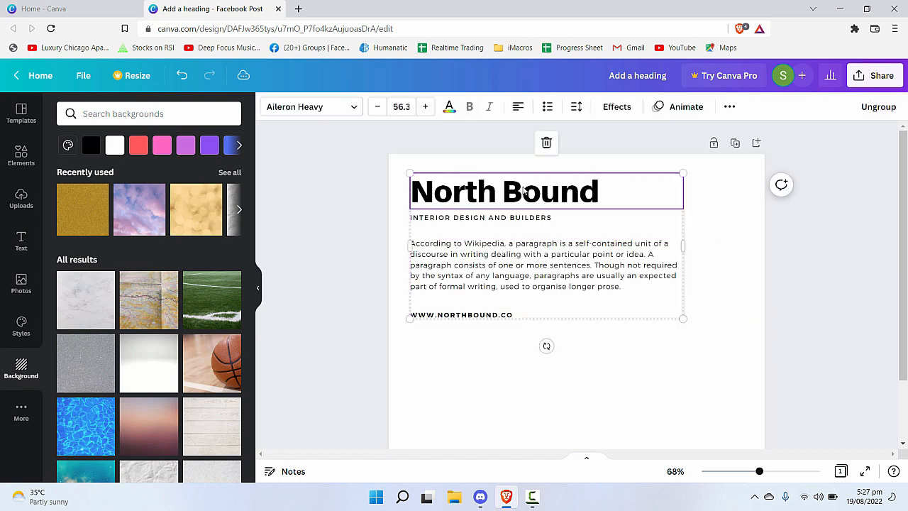
pyautogui.click(597, 264)
pyautogui.moveTo(628, 218); pyautogui.dragTo(657, 319)
pyautogui.moveTo(657, 319); pyautogui.dragTo(628, 218)
pyautogui.moveTo(617, 242)
pyautogui.mouseDown()
pyautogui.moveTo(628, 276)
pyautogui.moveTo(623, 243)
pyautogui.mouseUp()
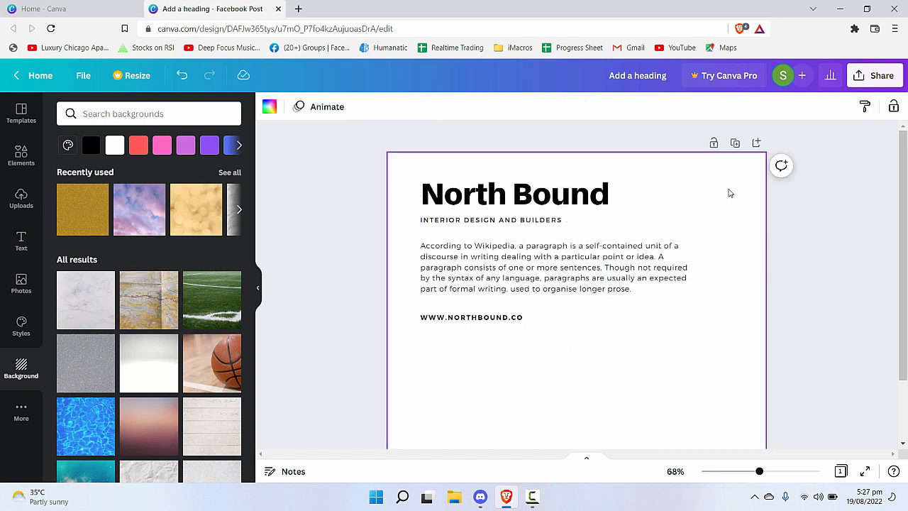
# Step: Ungroup the text elements on the page and move the web address line down near the page's lower edge
pyautogui.moveTo(730, 192); pyautogui.dragTo(448, 338)
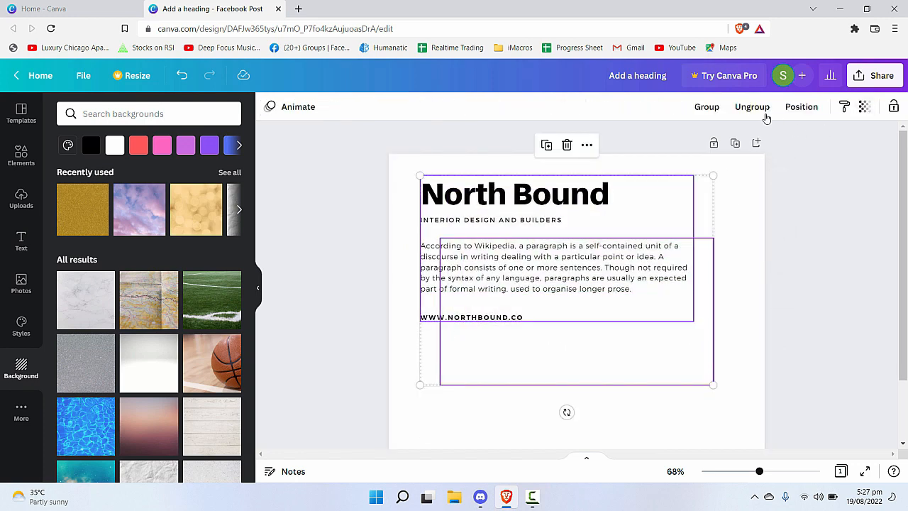
pyautogui.click(764, 113)
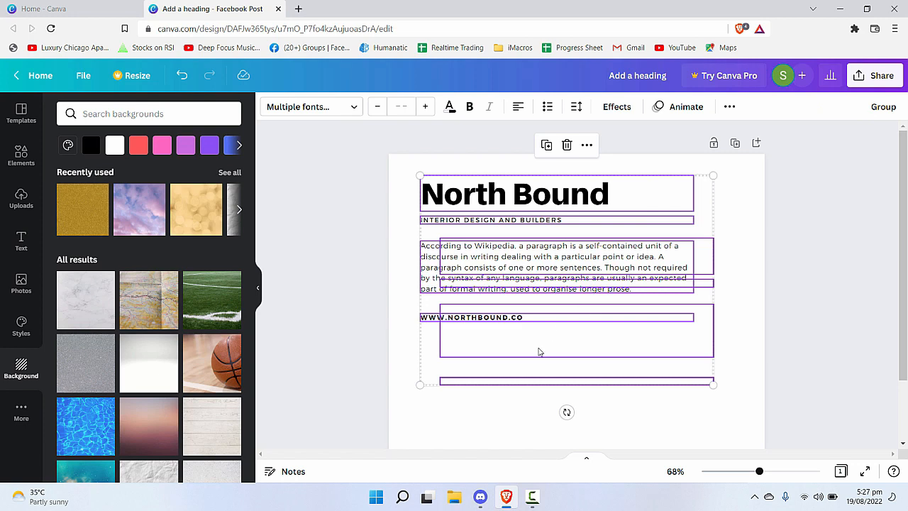
pyautogui.click(482, 305)
pyautogui.moveTo(496, 318); pyautogui.dragTo(487, 434)
pyautogui.click(747, 365)
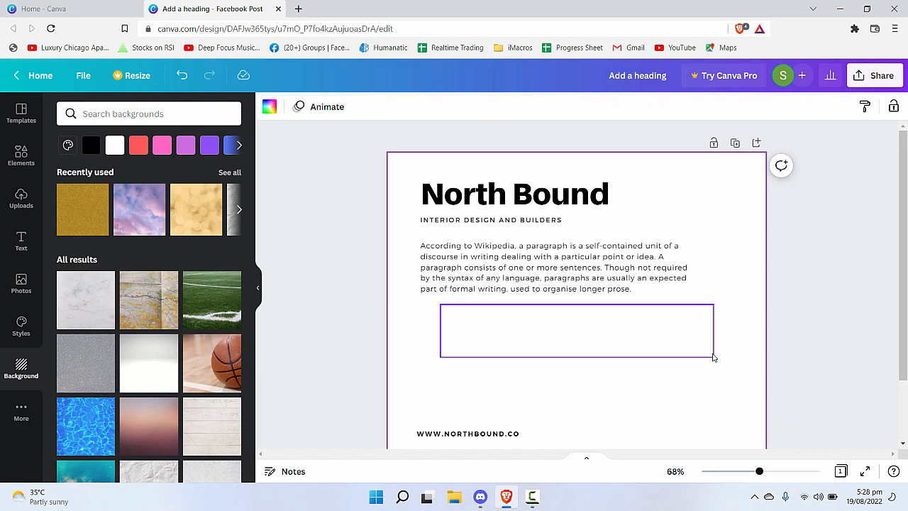
# Step: Return to the text library and clear the "paragraph" search
pyautogui.scroll(-2, 886, 279)
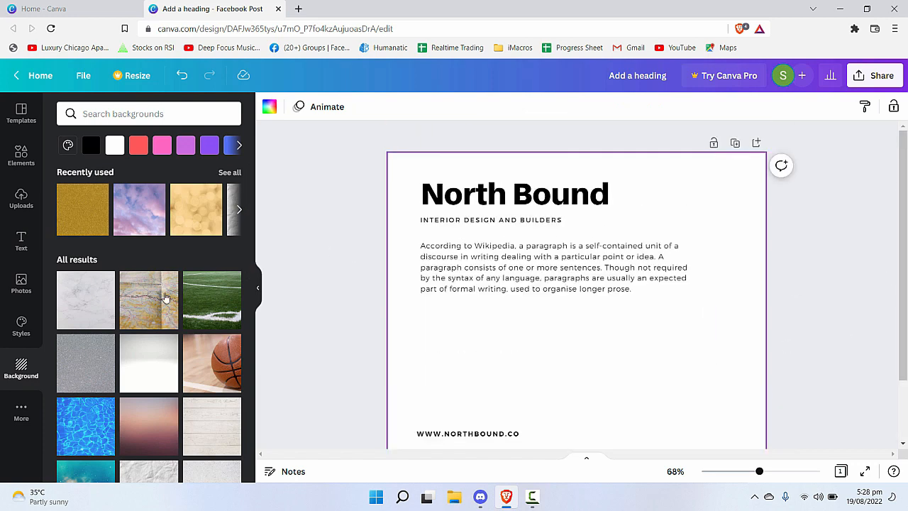
pyautogui.click(22, 241)
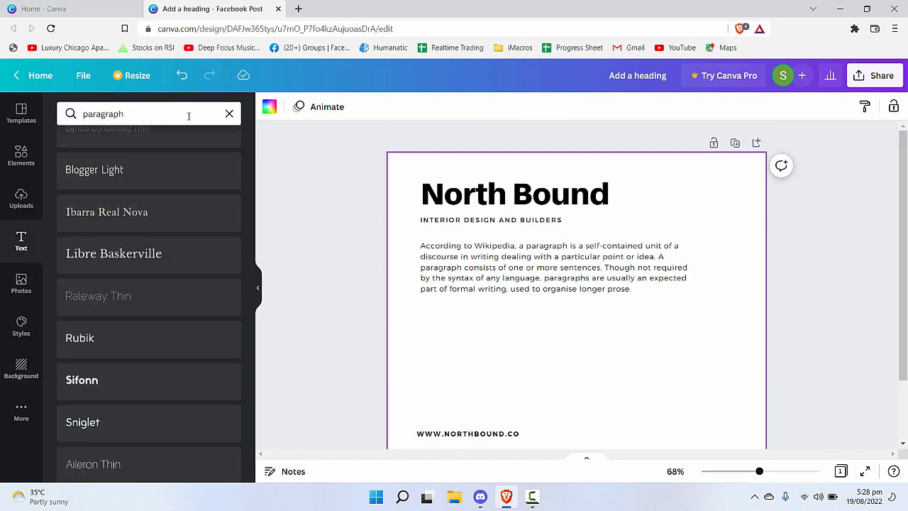
pyautogui.click(229, 114)
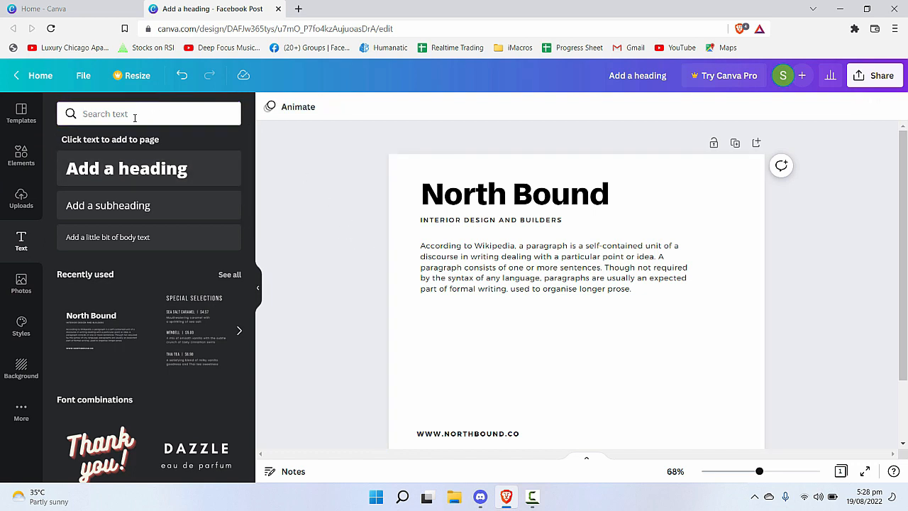
pyautogui.click(137, 113)
pyautogui.click(336, 247)
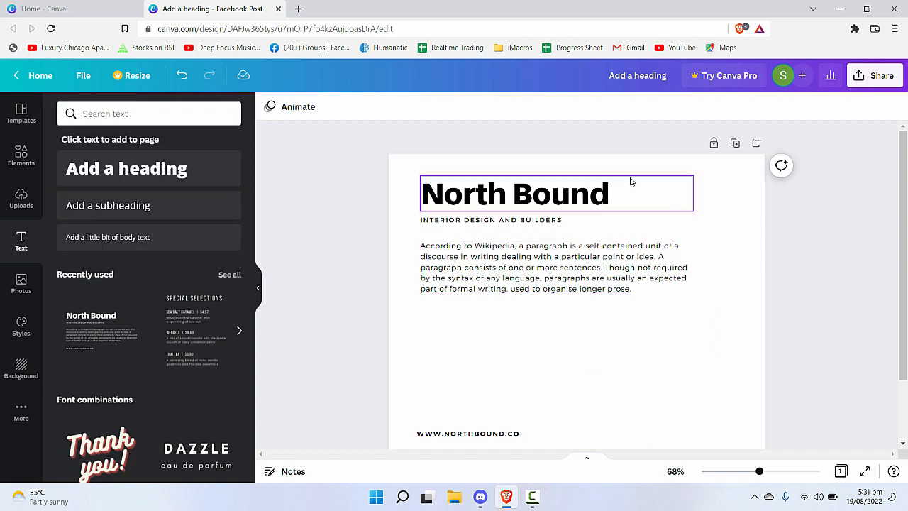
# Step: Nudge the "North Bound" heading slightly to the left and change it to uppercase
pyautogui.click(624, 190)
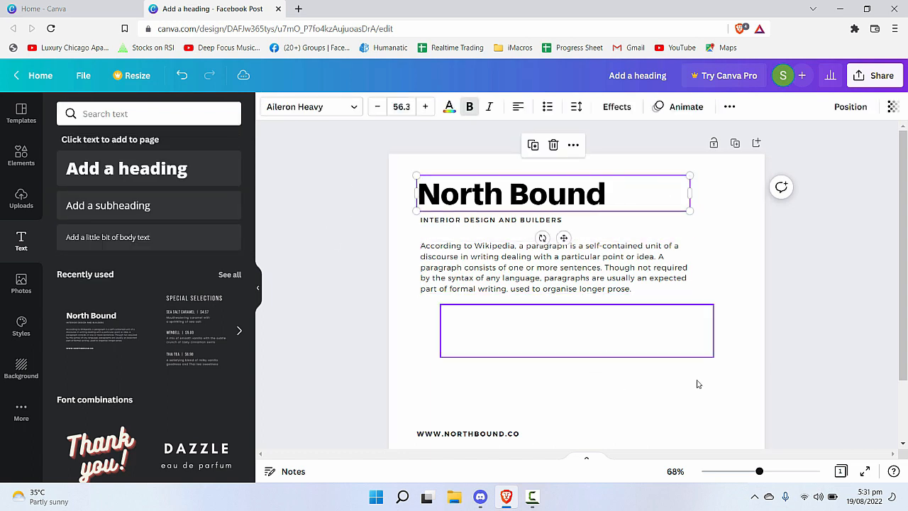
pyautogui.click(665, 375)
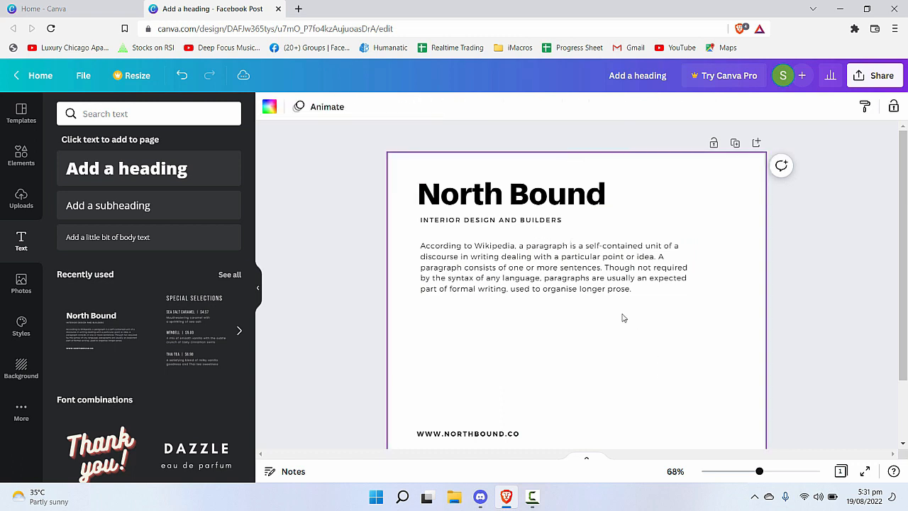
pyautogui.click(566, 201)
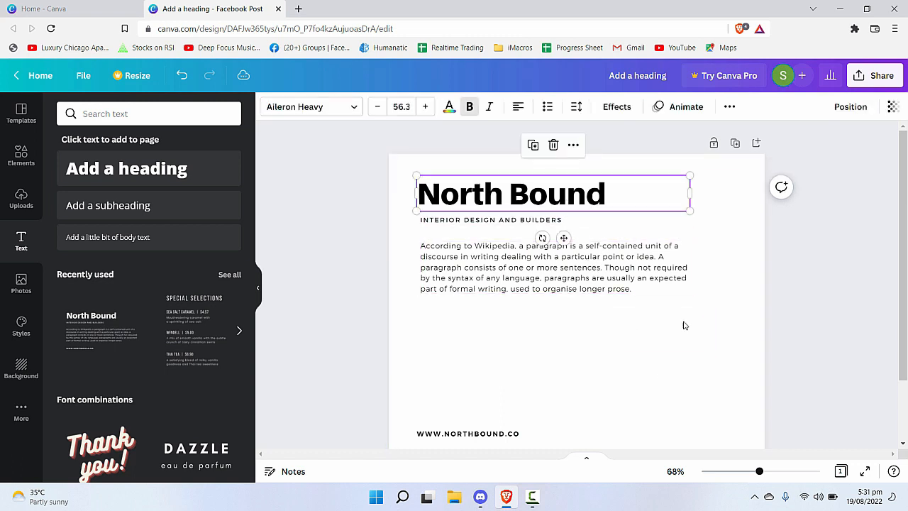
pyautogui.click(730, 107)
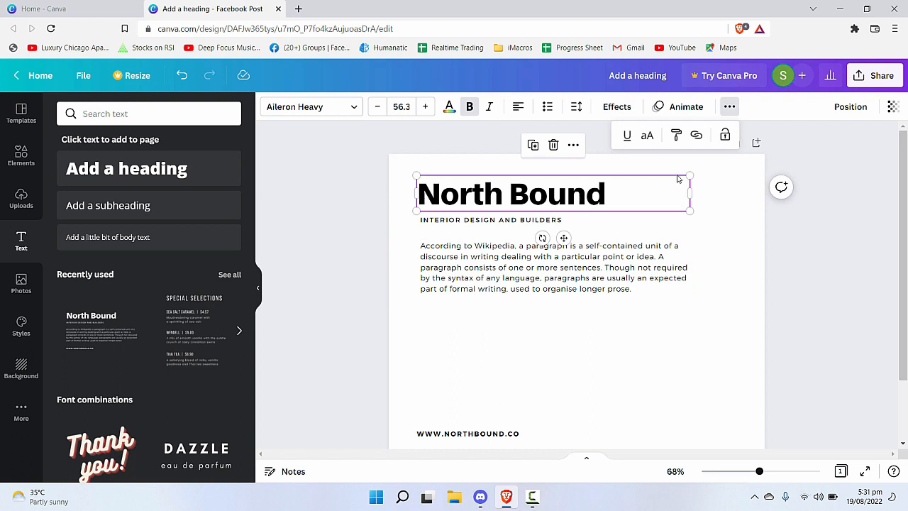
pyautogui.click(733, 111)
pyautogui.click(730, 111)
pyautogui.click(648, 139)
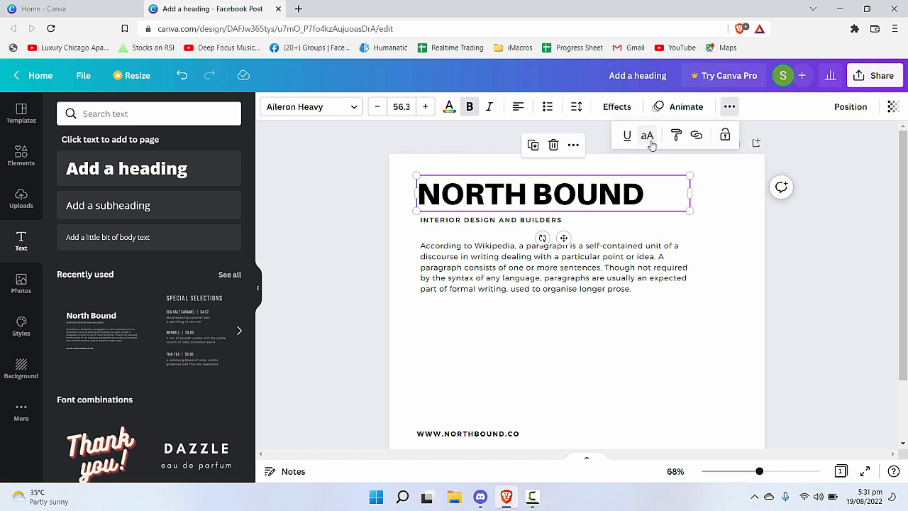
pyautogui.click(648, 139)
pyautogui.click(648, 139)
pyautogui.click(648, 139)
pyautogui.click(648, 139)
# Step: Justify the text of the Wikipedia paragraph below the subheading
pyautogui.click(701, 257)
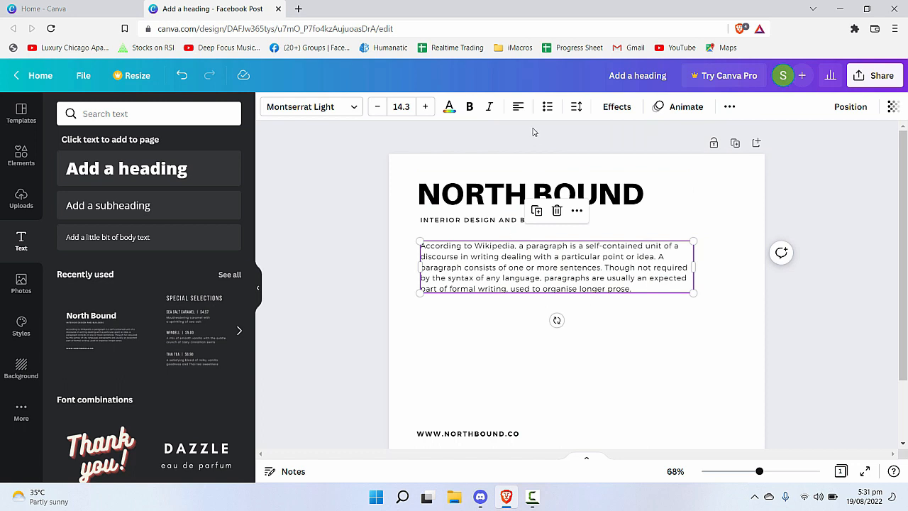
pyautogui.click(517, 107)
pyautogui.click(518, 111)
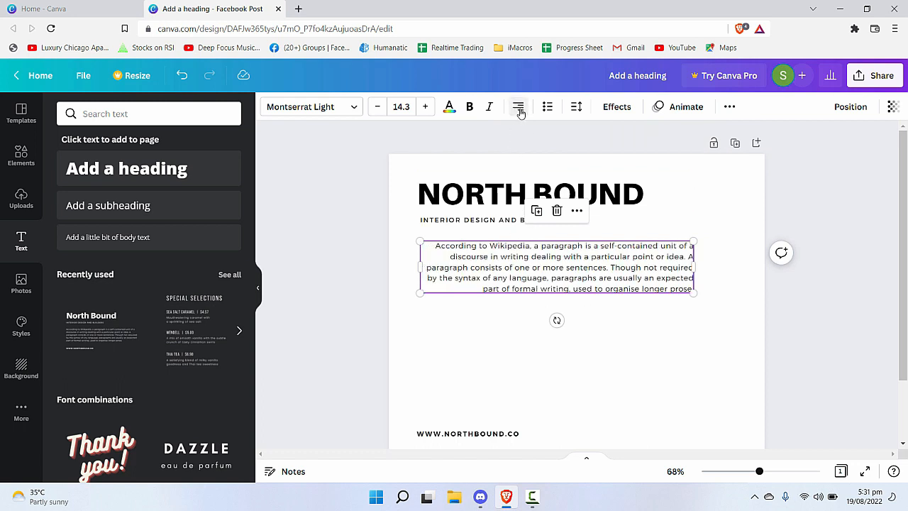
pyautogui.click(518, 111)
pyautogui.click(680, 390)
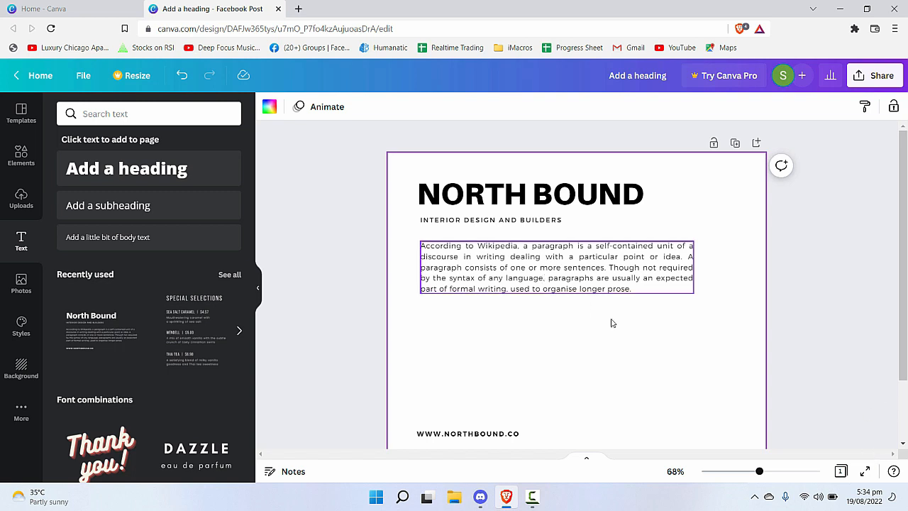
# Step: Cycle the paragraph's alignment through centred and right-aligned back to justified
pyautogui.click(577, 272)
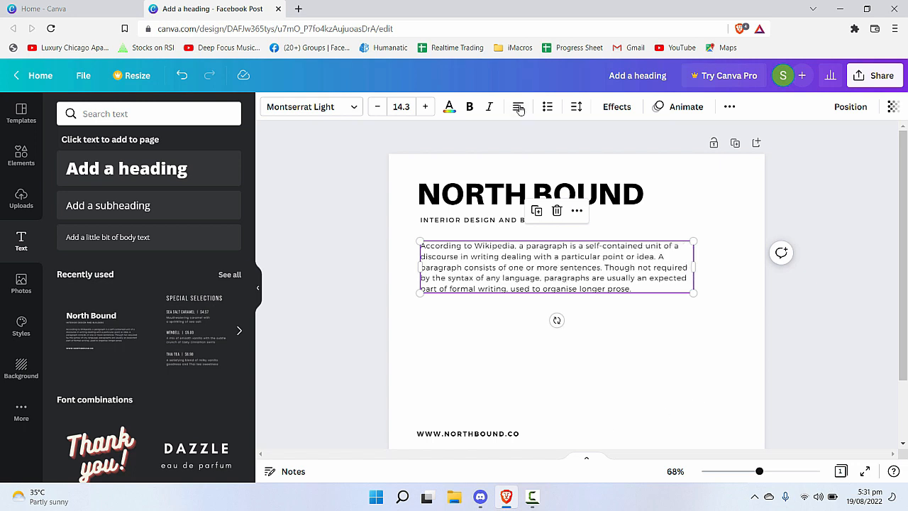
pyautogui.click(518, 106)
pyautogui.click(518, 107)
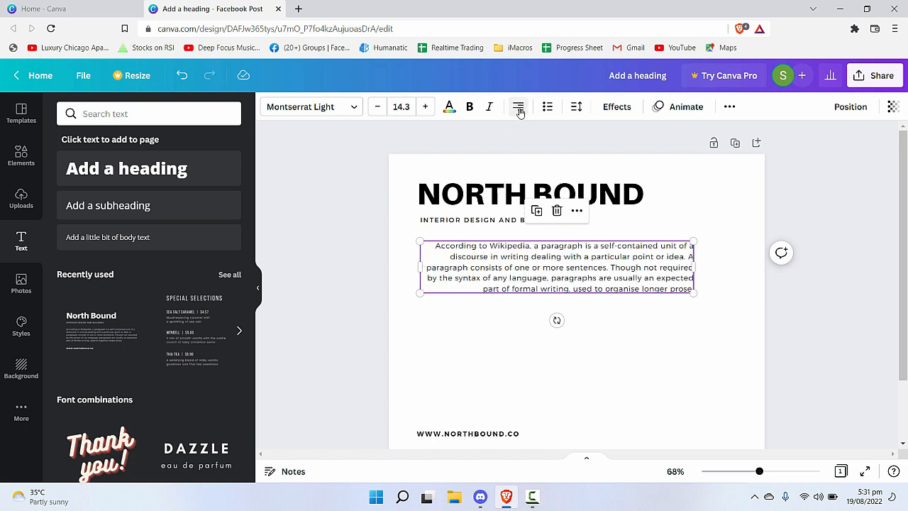
pyautogui.click(519, 106)
pyautogui.click(681, 392)
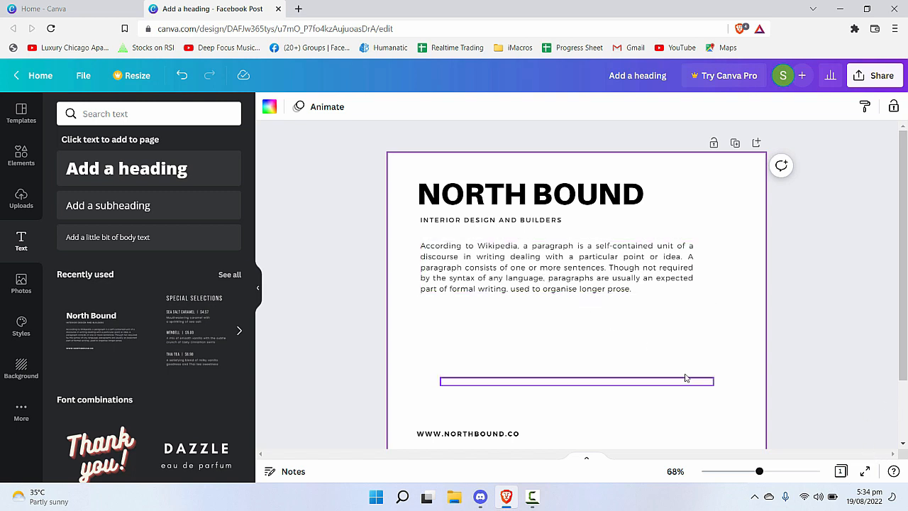
pyautogui.click(577, 272)
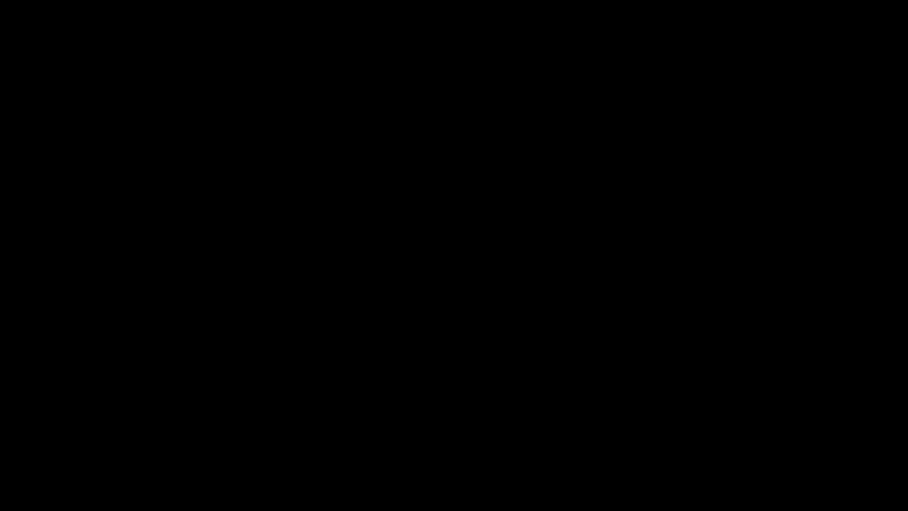